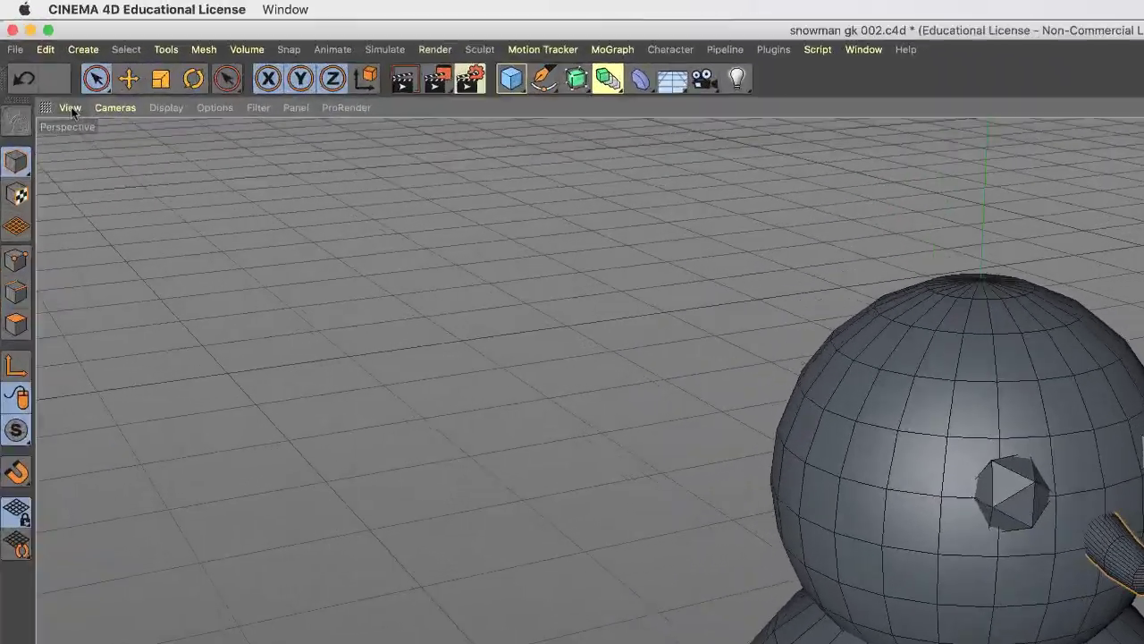
Reset the perspective view to its default framing, fit the whole snowman in view and deselect the carrot nose
click(37, 57)
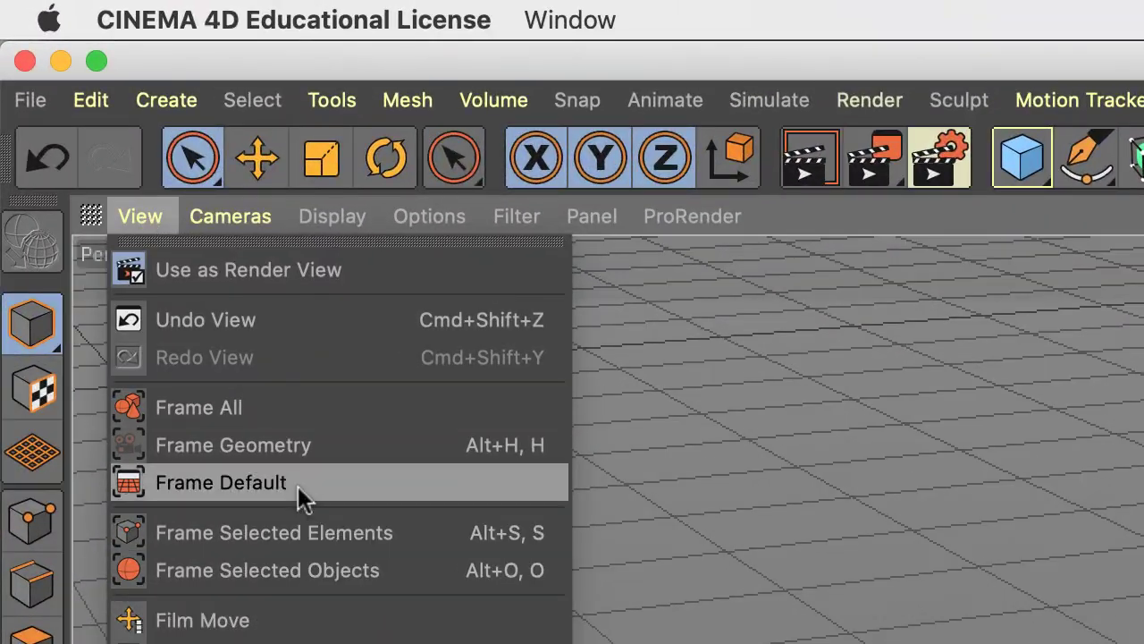
click(369, 482)
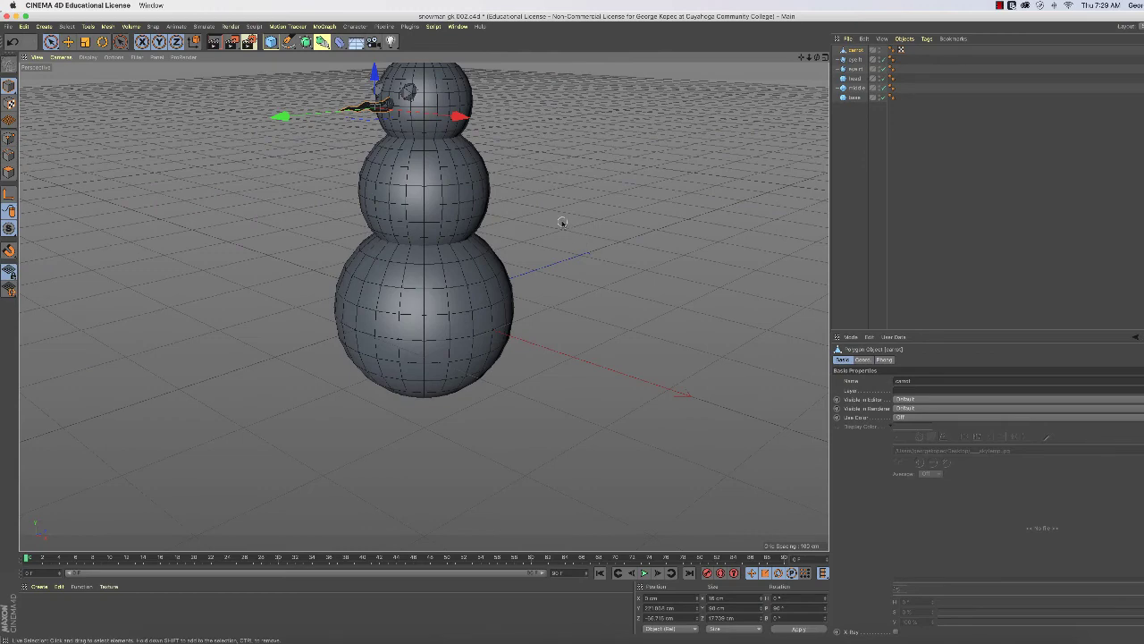
scroll(562, 222, up, 5)
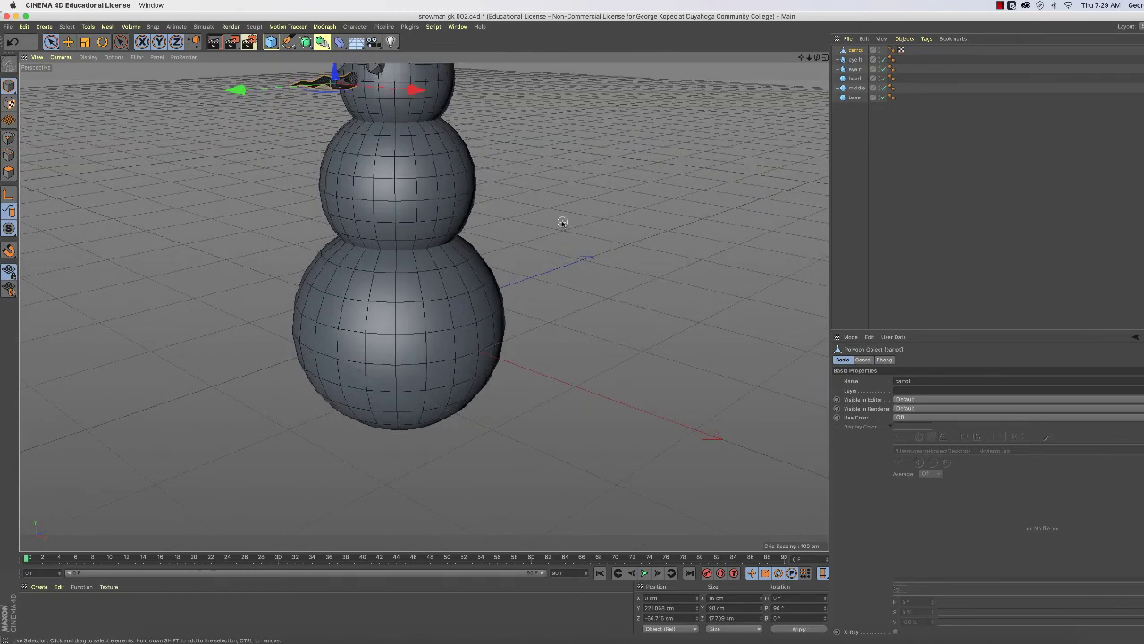
scroll(587, 314, down, 6)
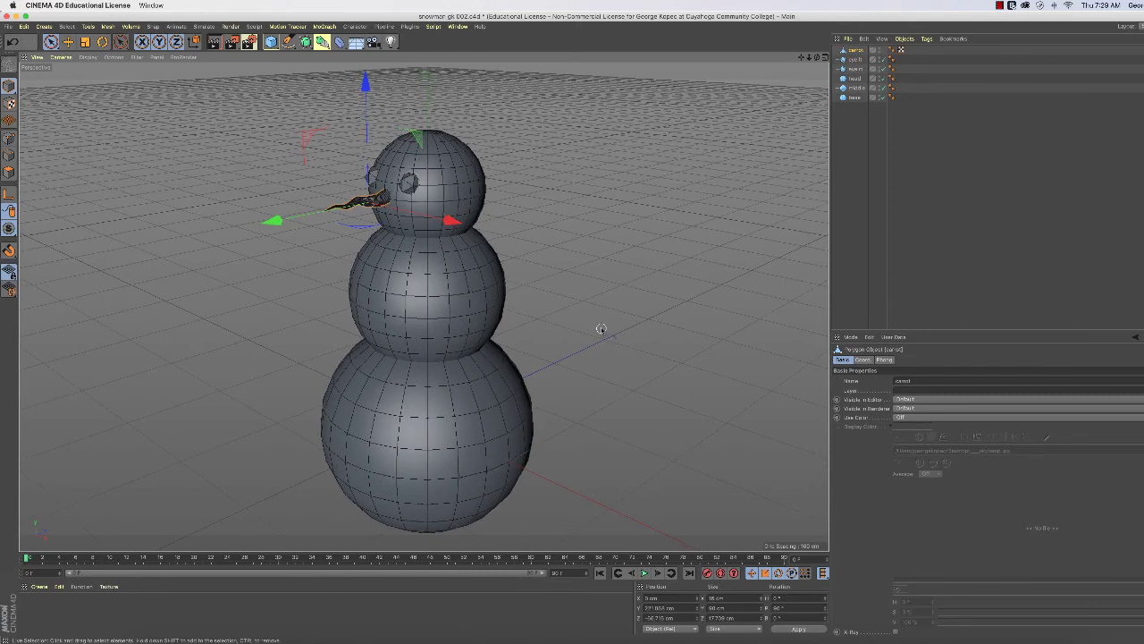
click(580, 196)
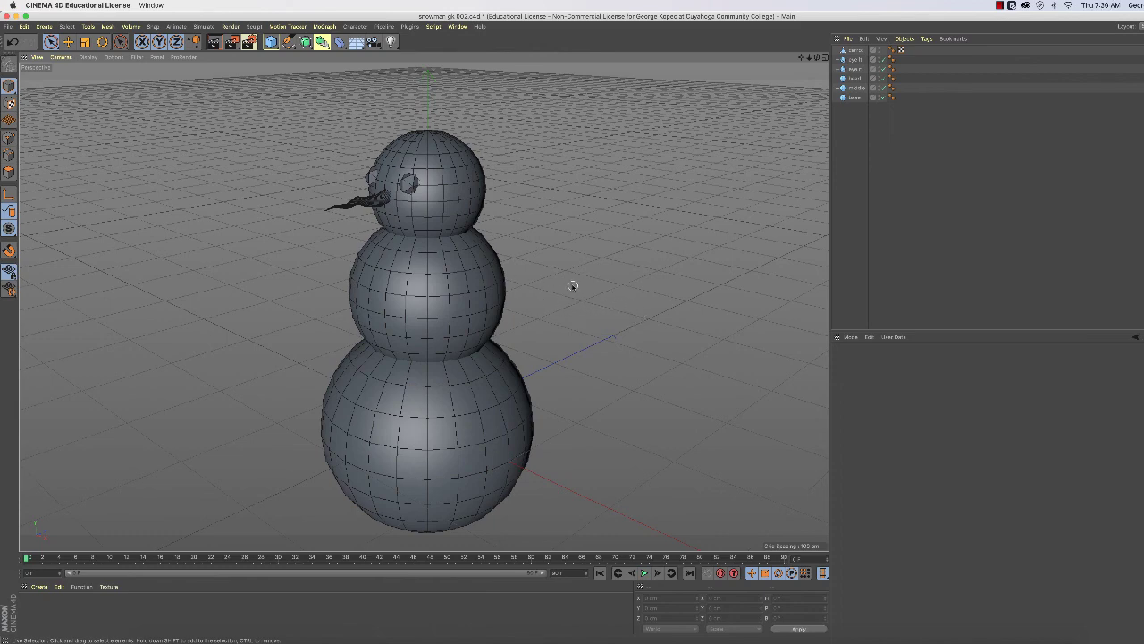
scroll(570, 283, down, 5)
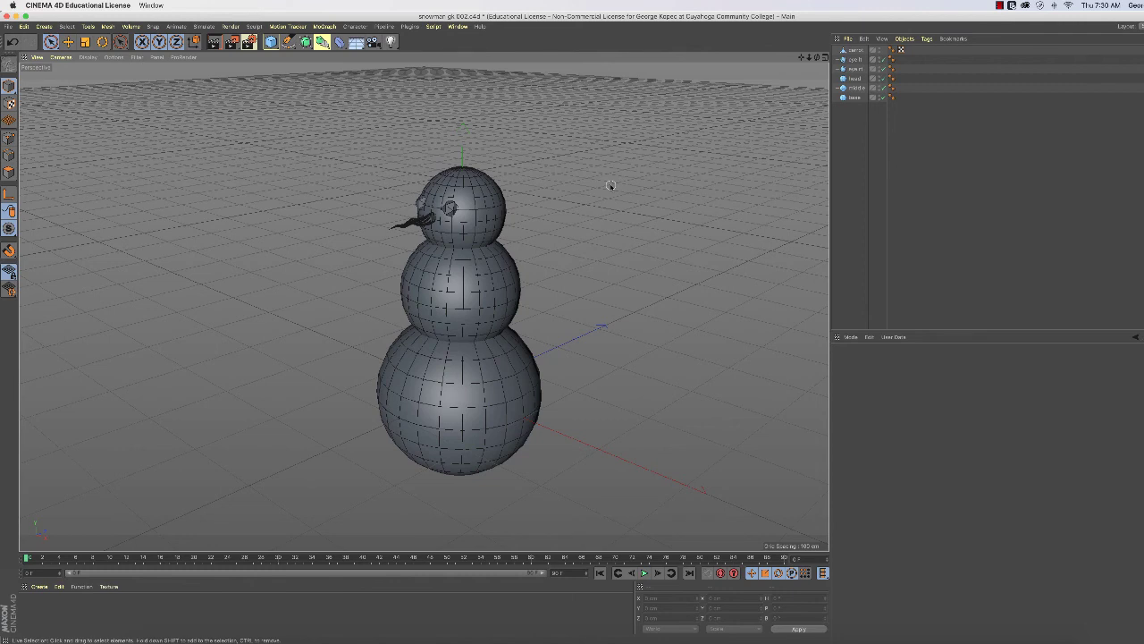
Add a cube primitive and raise it to float above the snowman's head, at a Y position of about 422 cm
click(271, 42)
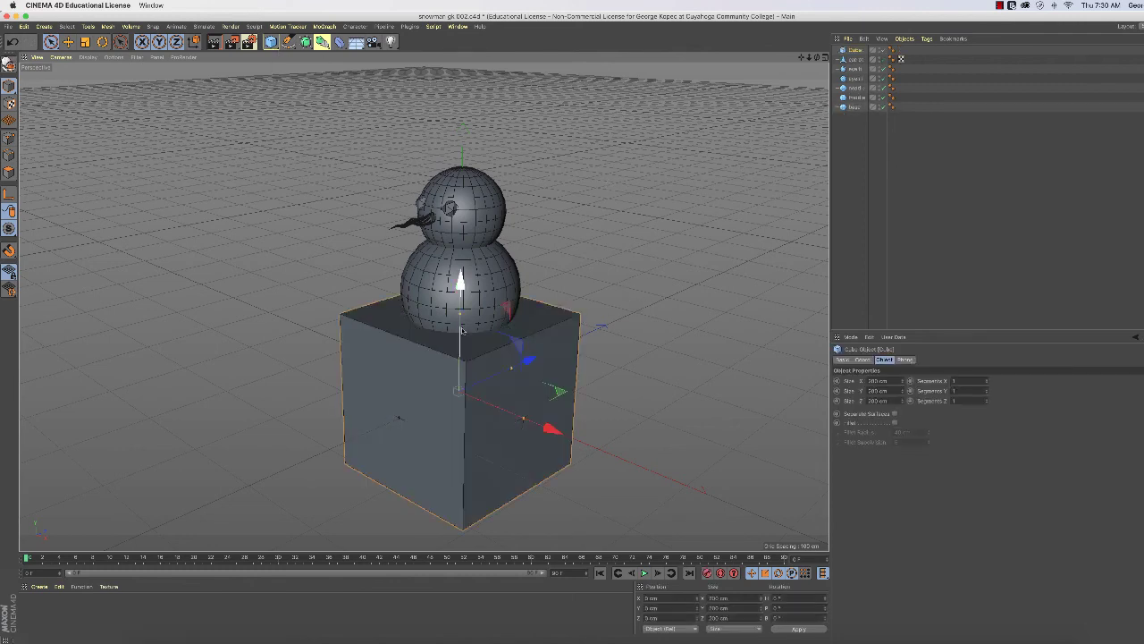
drag(461, 284, 462, 112)
scroll(491, 197, up, 3)
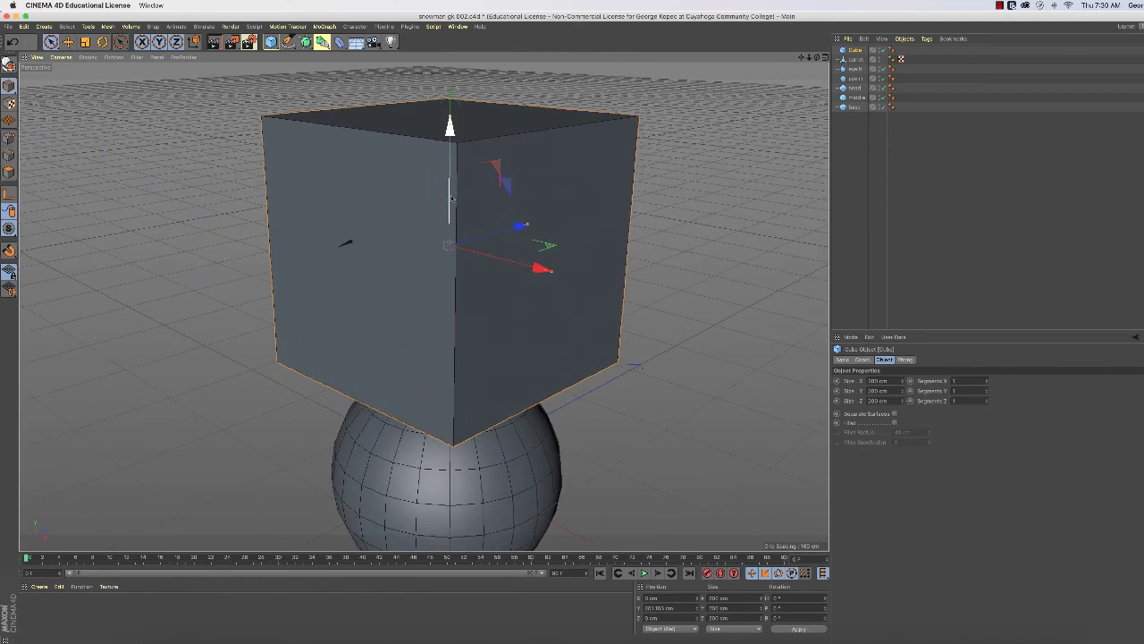
drag(451, 198, 452, 179)
scroll(483, 345, down, 5)
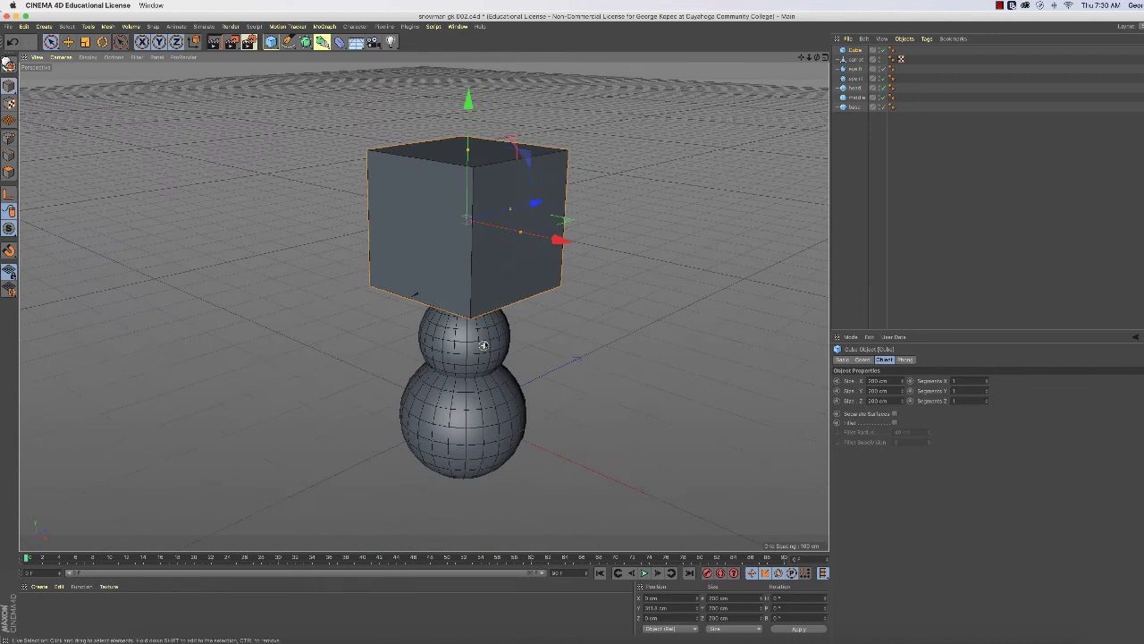
scroll(487, 210, down, 2)
drag(474, 193, 474, 130)
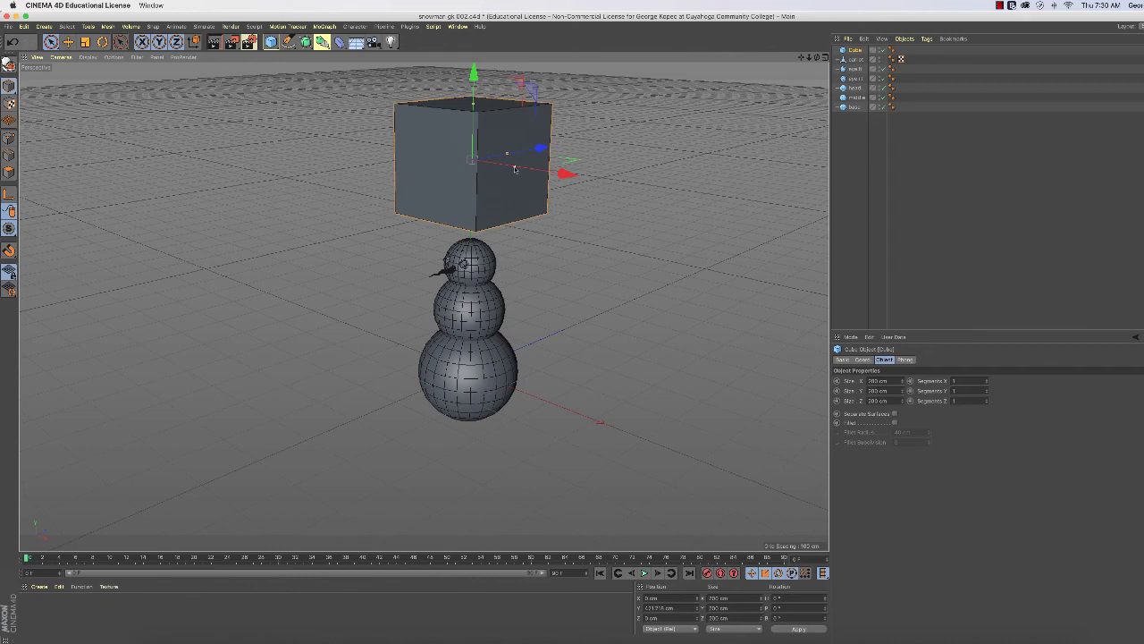
Shrink the cube freehand into a thin upright stick, about 11.4 cm in X and 4.2 cm in Z
drag(515, 169, 473, 159)
scroll(486, 198, up, 5)
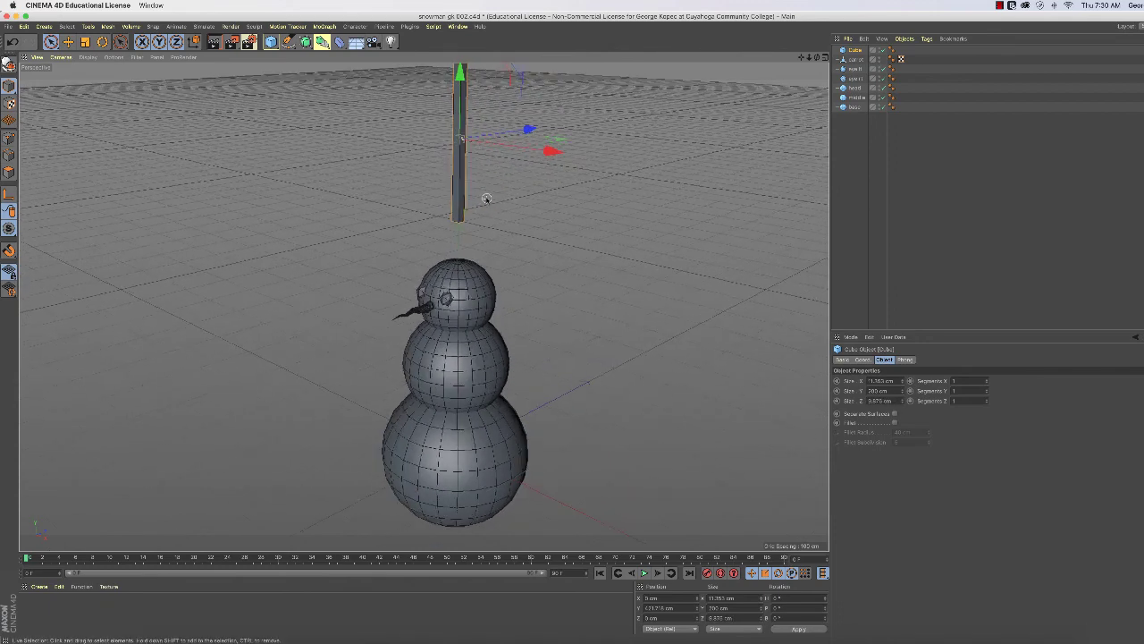
alt+drag(489, 198, 418, 305)
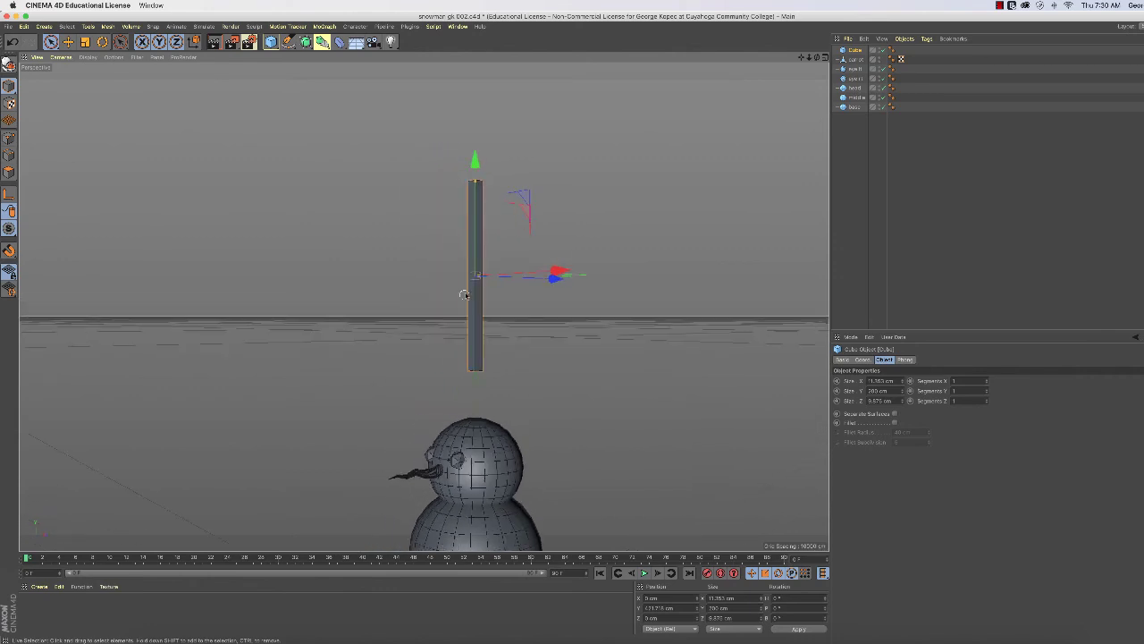
drag(476, 277, 460, 312)
Set the cube's Z size and X size to 4 cm each to give the stick a square cross-section
alt+drag(534, 298, 501, 299)
scroll(439, 318, up, 3)
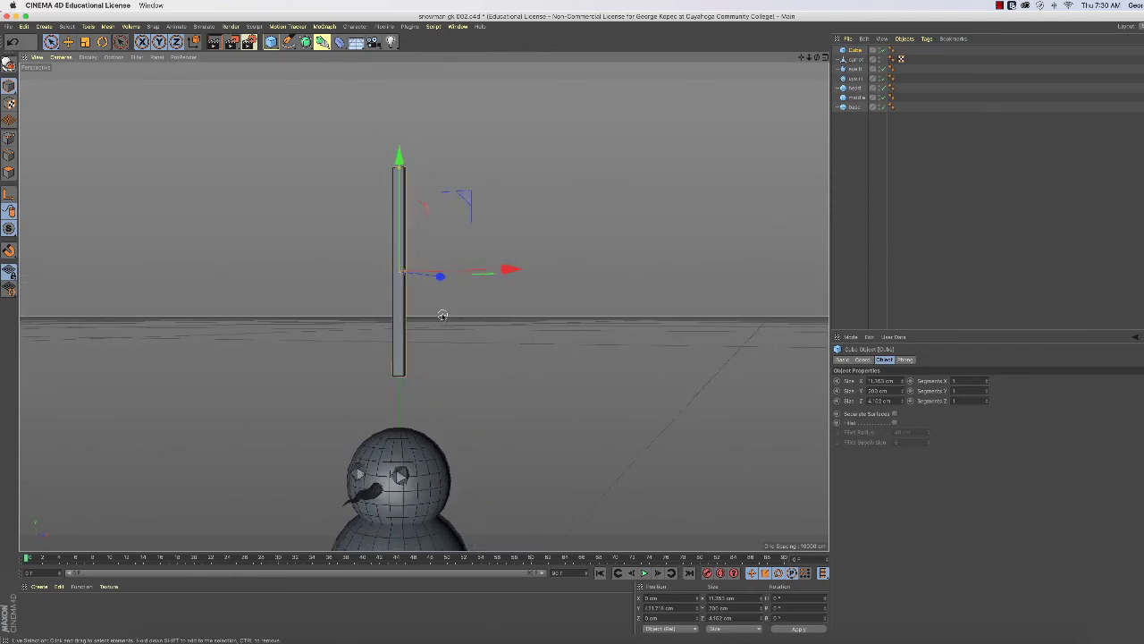
scroll(441, 317, up, 3)
alt+drag(444, 321, 492, 327)
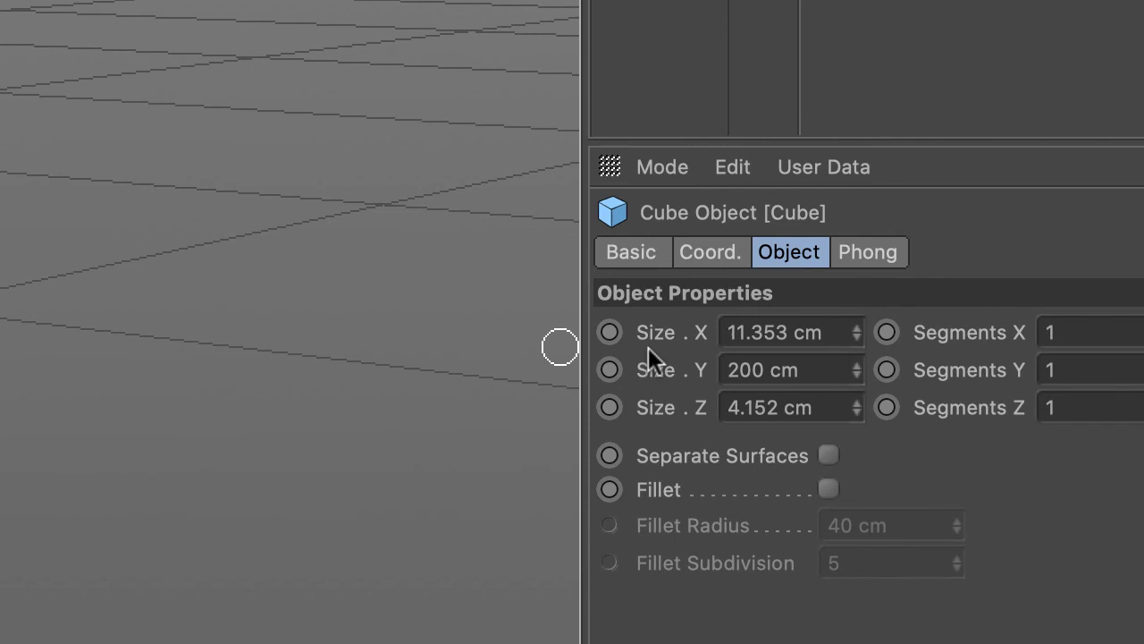
drag(823, 407, 691, 409)
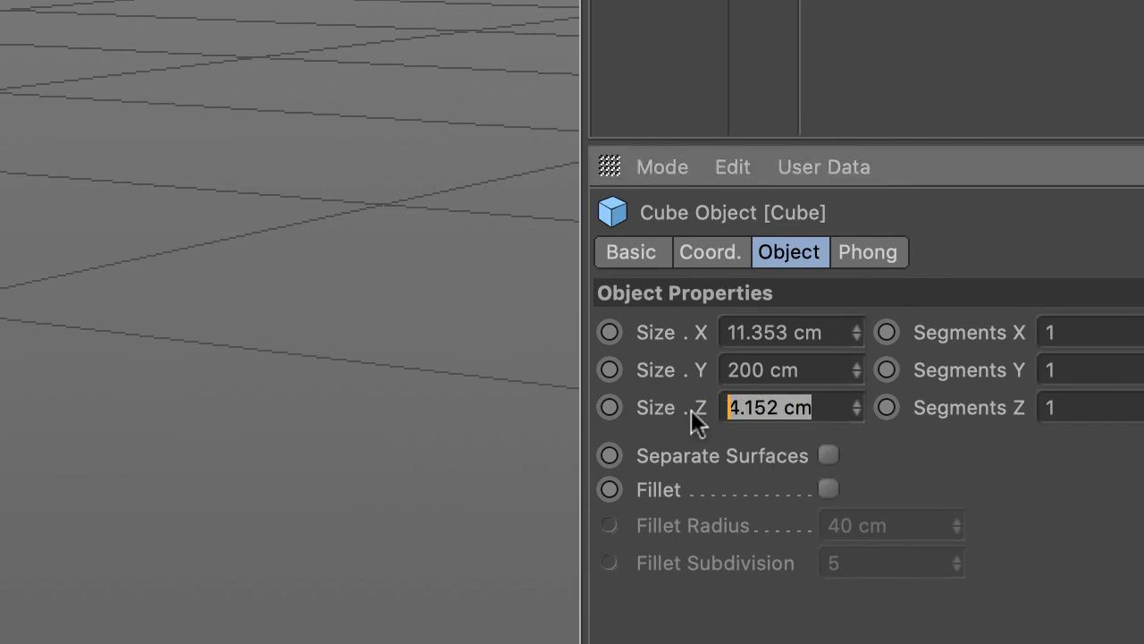
text(4)
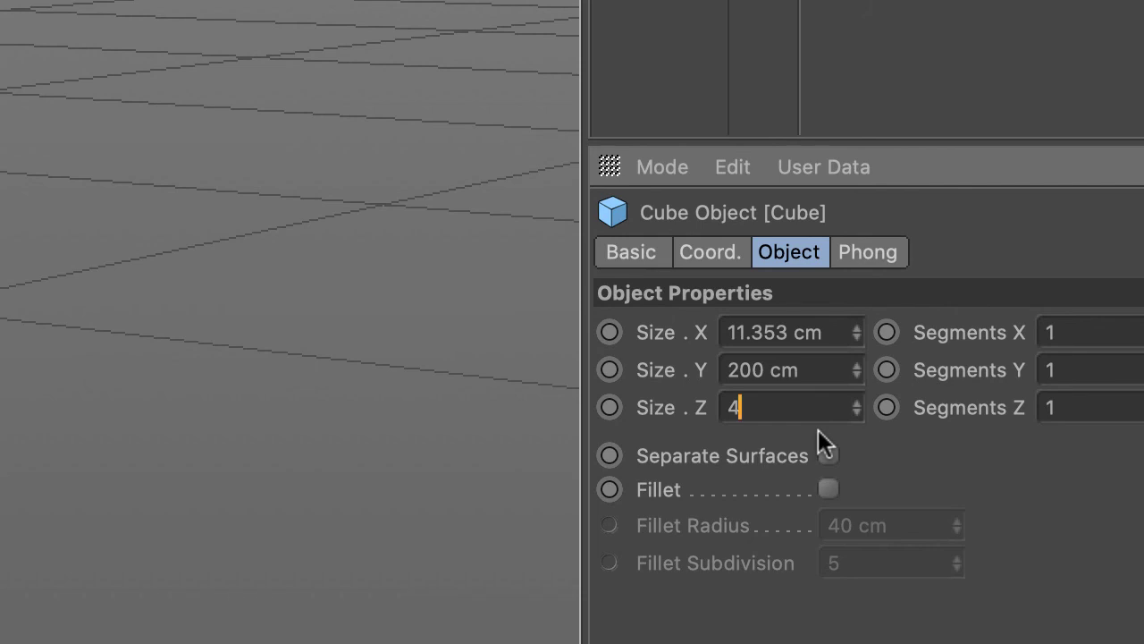
key(Return)
drag(838, 328, 680, 312)
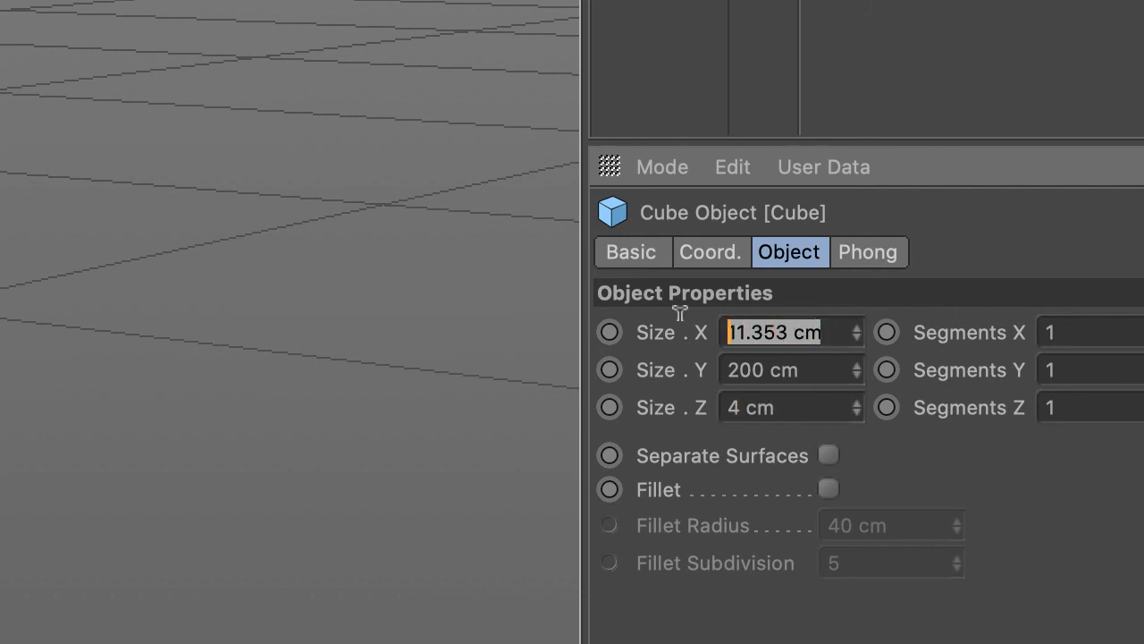
text(4)
key(Return)
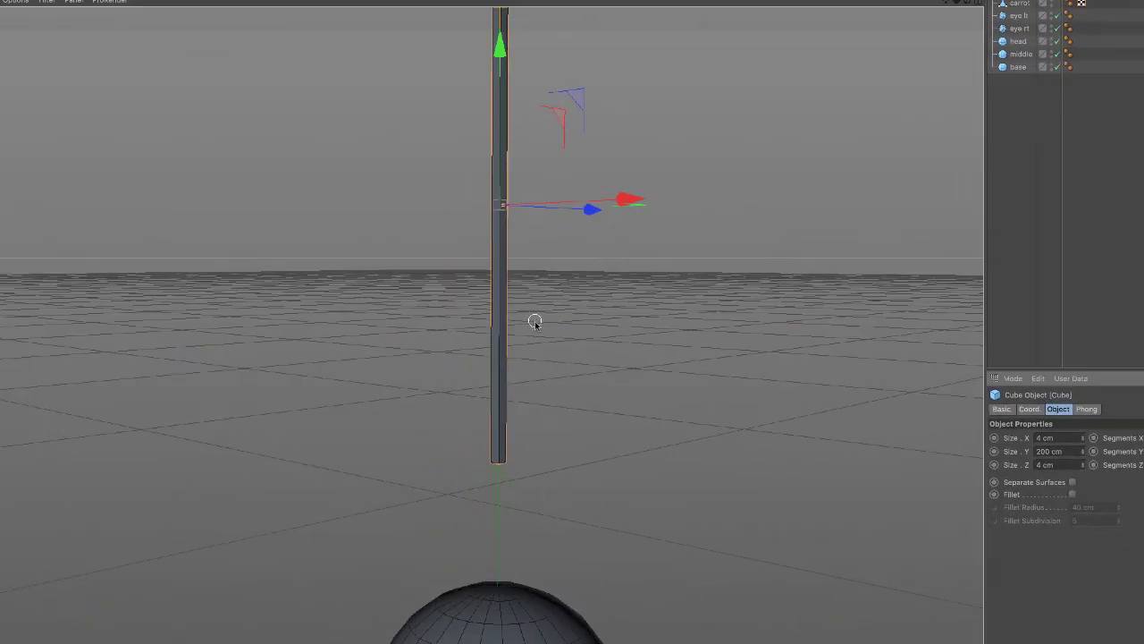
Examine the stick's thickness and length close up and in proportion to the snowman
scroll(536, 324, down, 5)
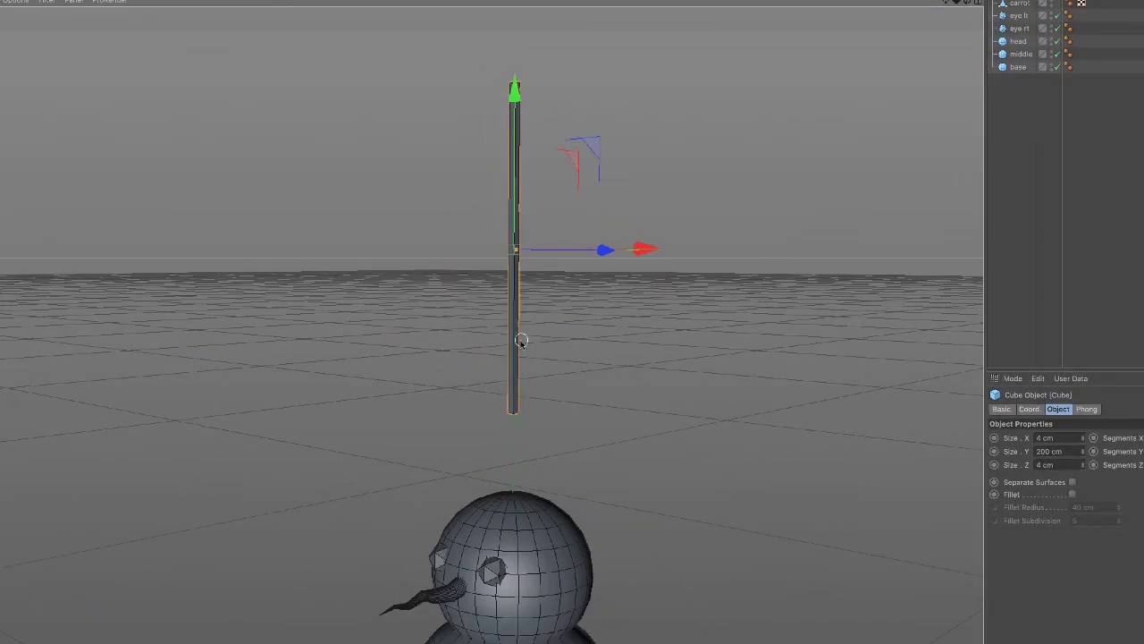
scroll(554, 483, down, 2)
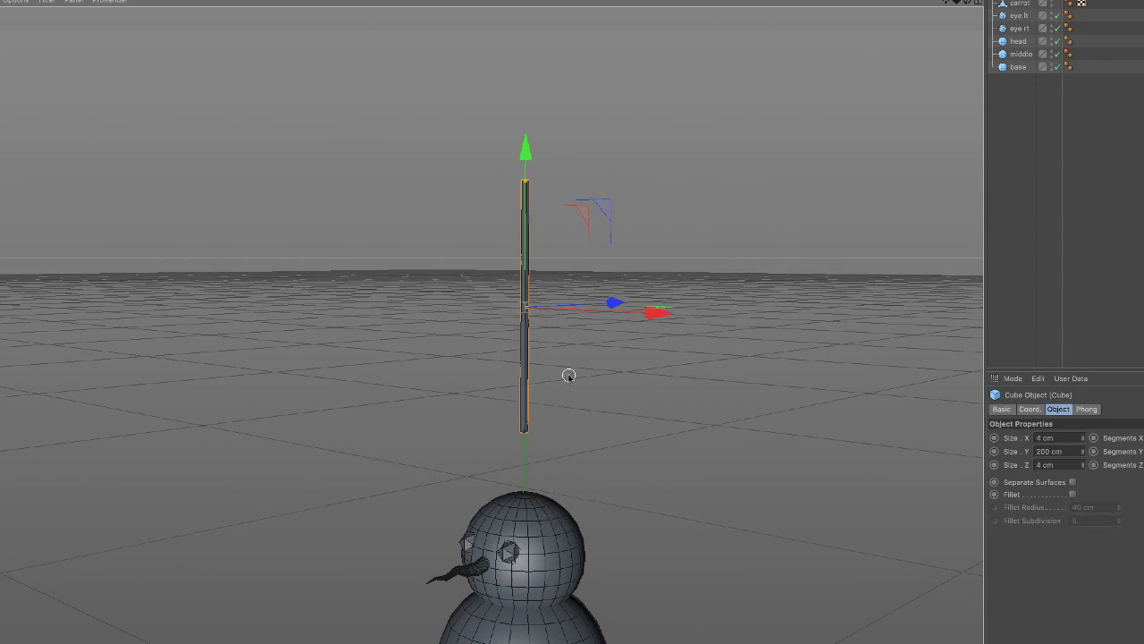
scroll(571, 436, down, 1)
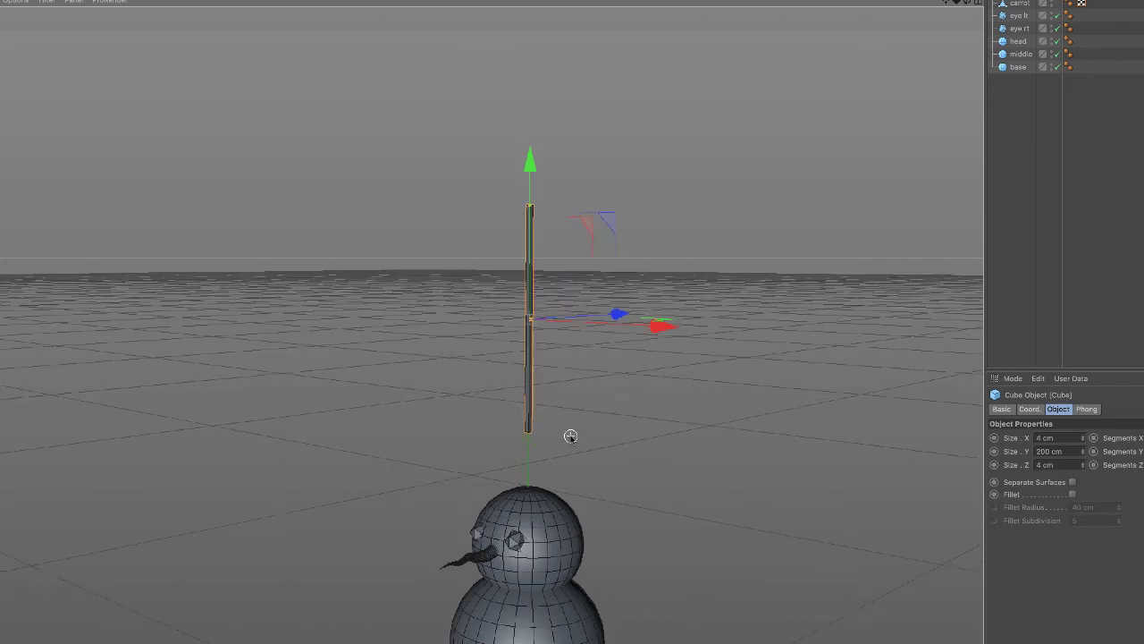
scroll(572, 436, down, 4)
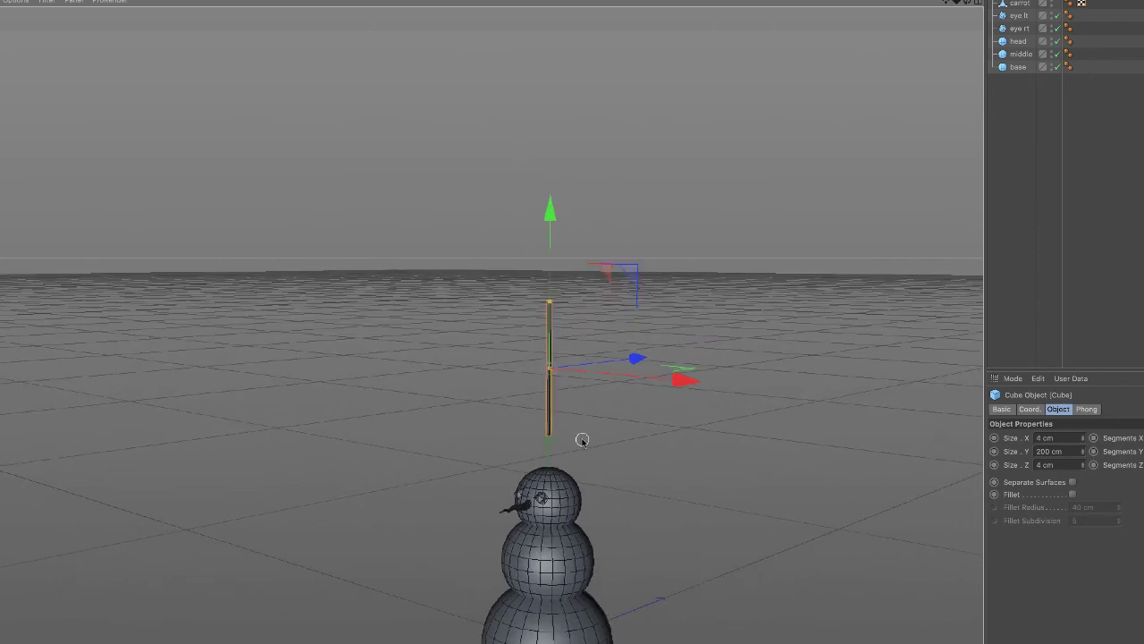
scroll(581, 439, up, 5)
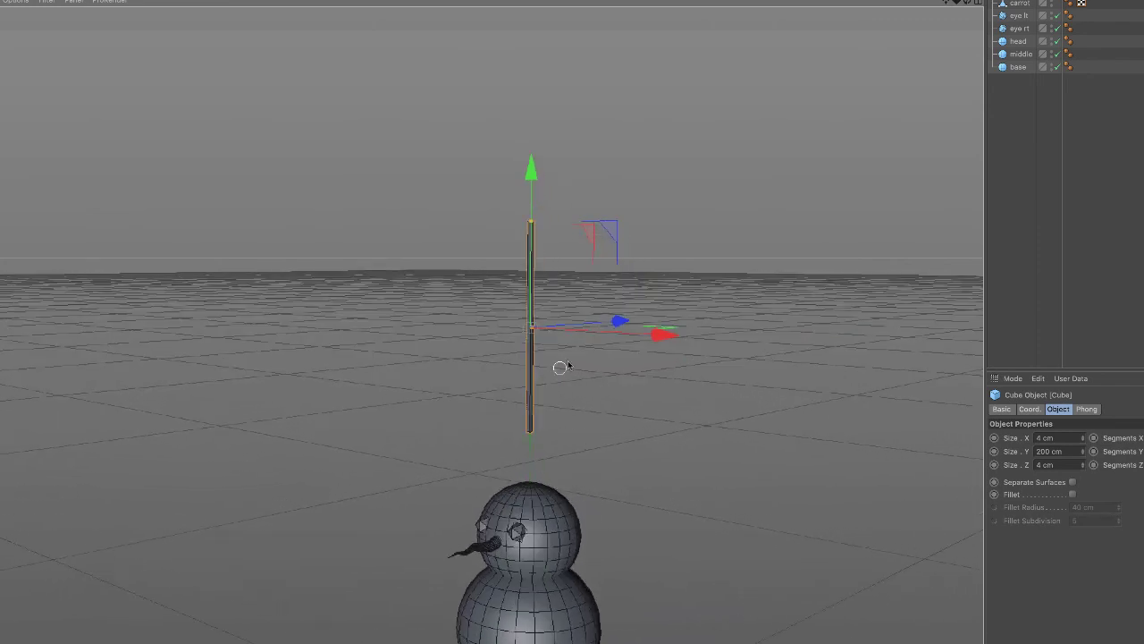
scroll(563, 264, up, 5)
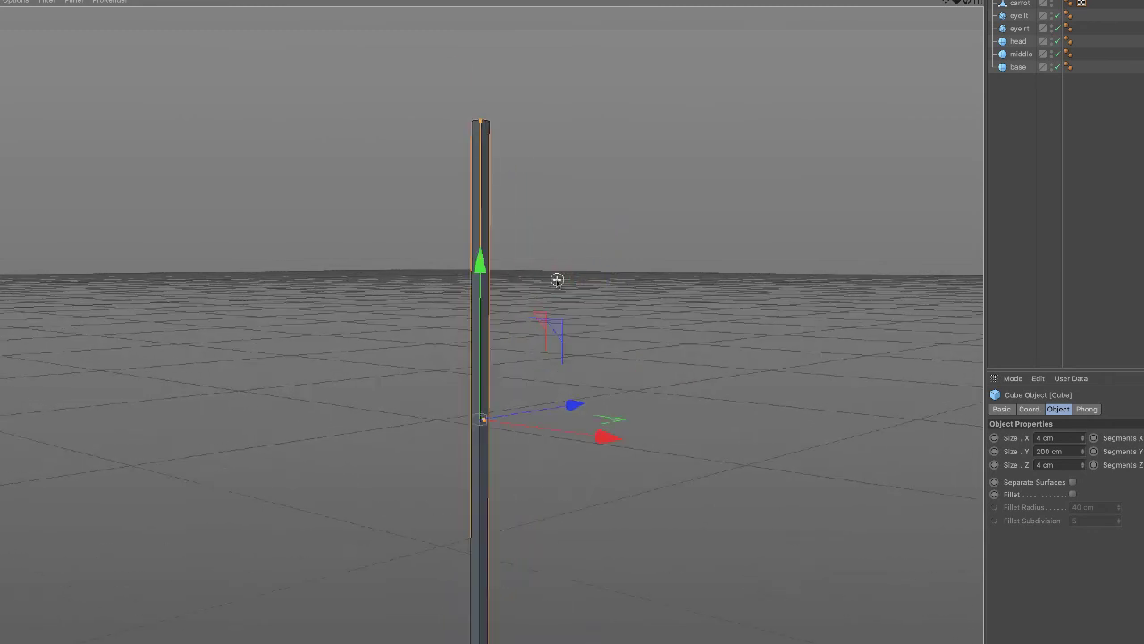
scroll(557, 279, up, 2)
scroll(543, 301, down, 4)
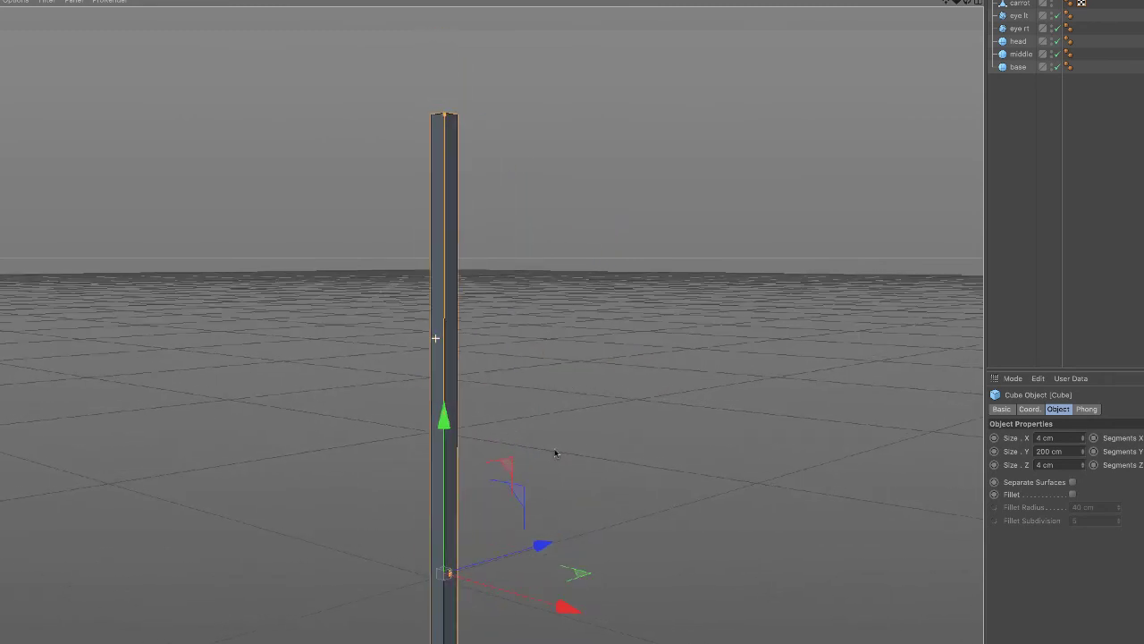
scroll(539, 393, up, 2)
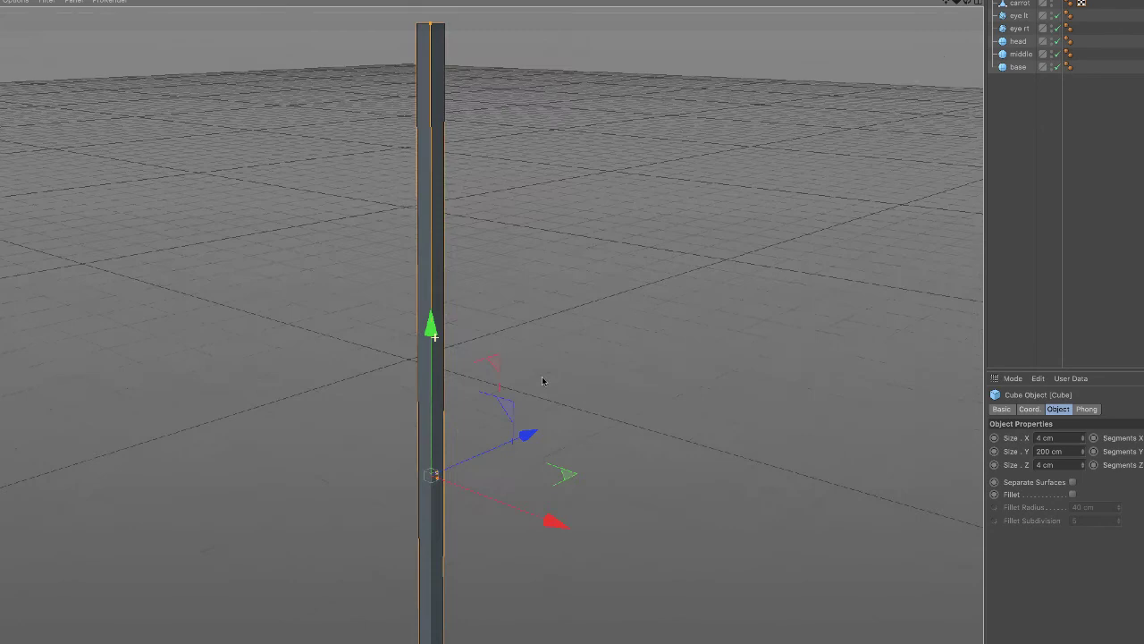
scroll(542, 378, down, 4)
scroll(542, 356, up, 4)
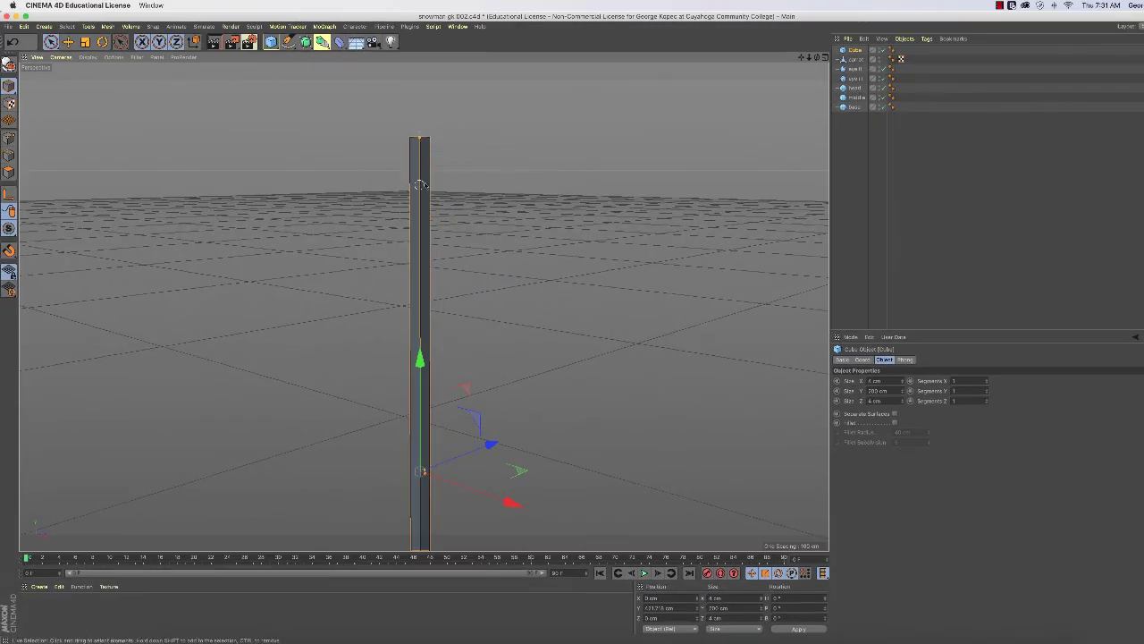
alt+drag(489, 217, 477, 206)
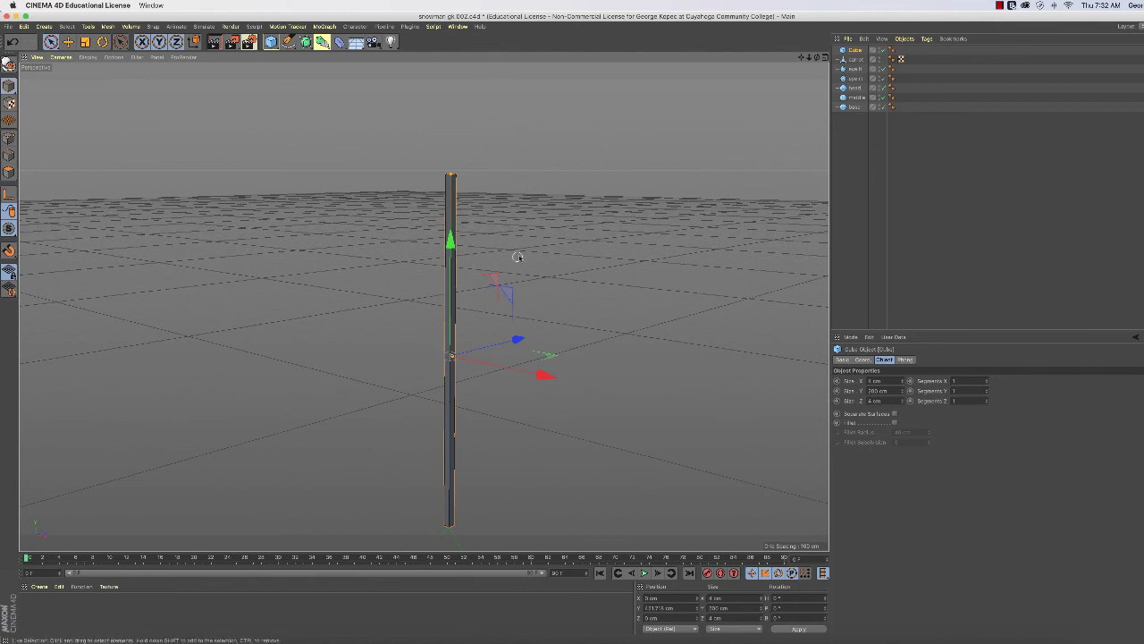
scroll(520, 256, down, 3)
scroll(520, 256, down, 3)
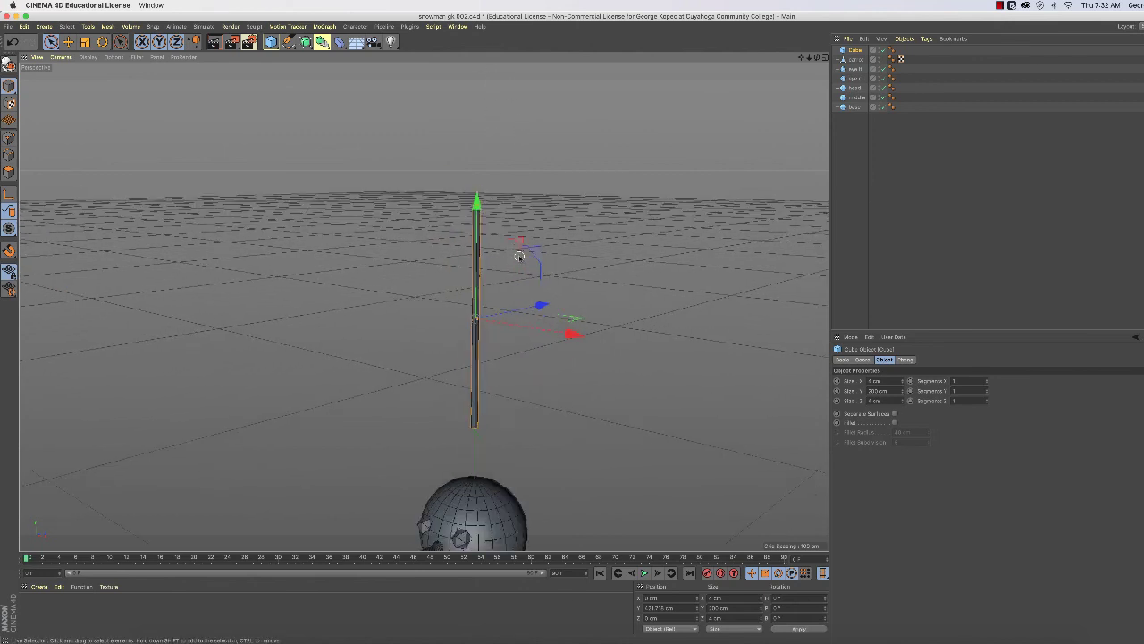
scroll(520, 256, down, 2)
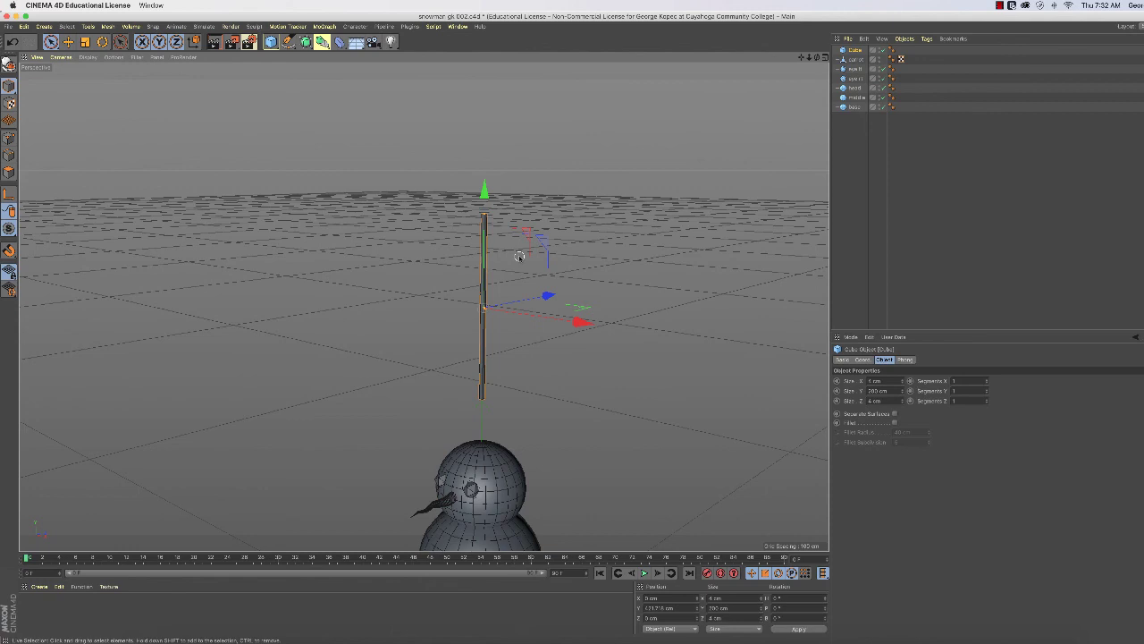
Save the scene, including a new incremental version of the file
key(super+s)
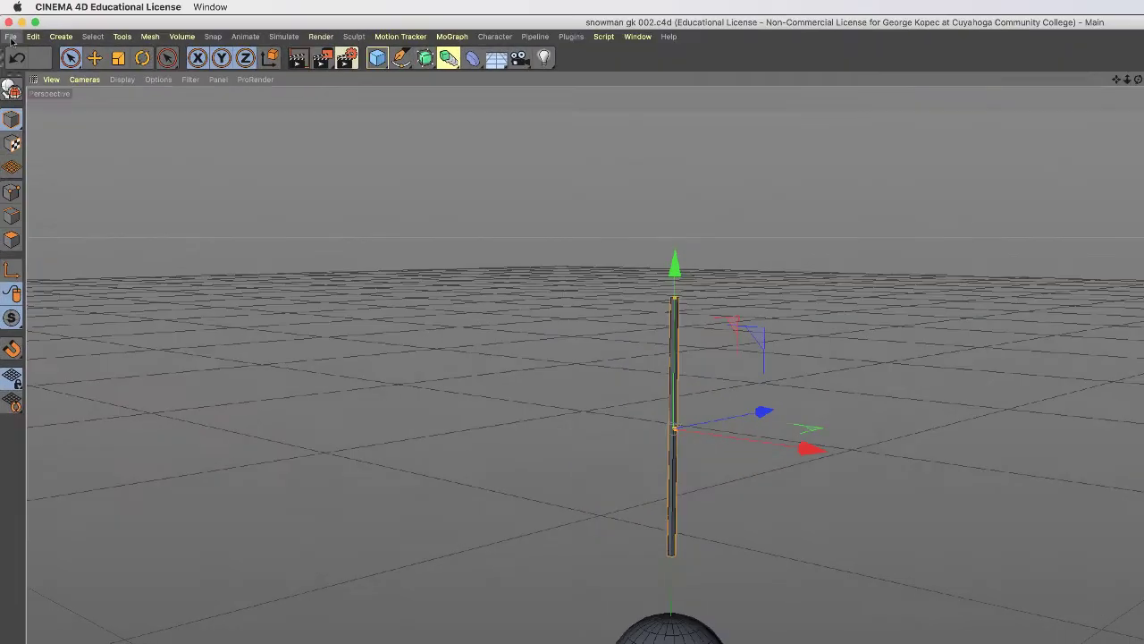
click(8, 26)
click(171, 469)
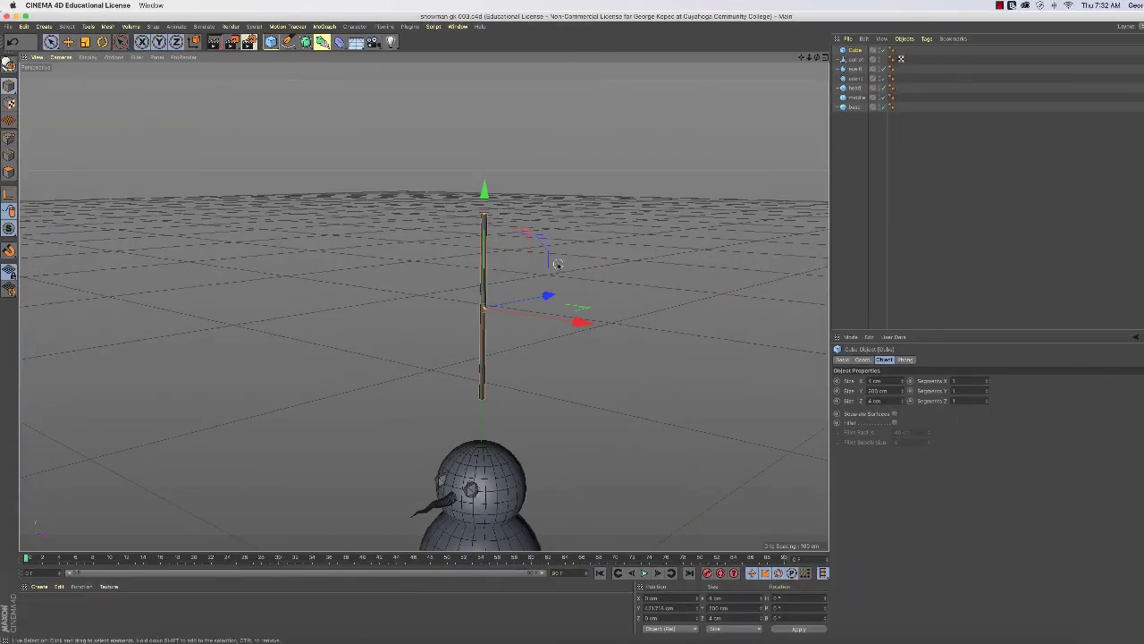
Convert the thin cube above the snowman into an editable polygon object and bring its upper end into view
scroll(557, 264, up, 5)
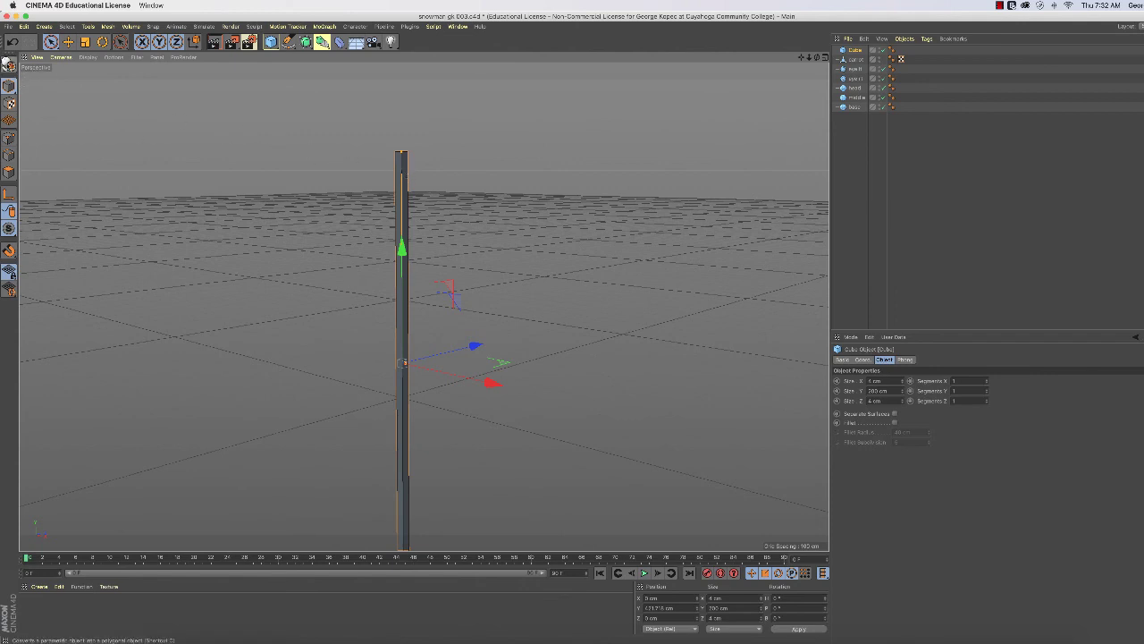
click(9, 64)
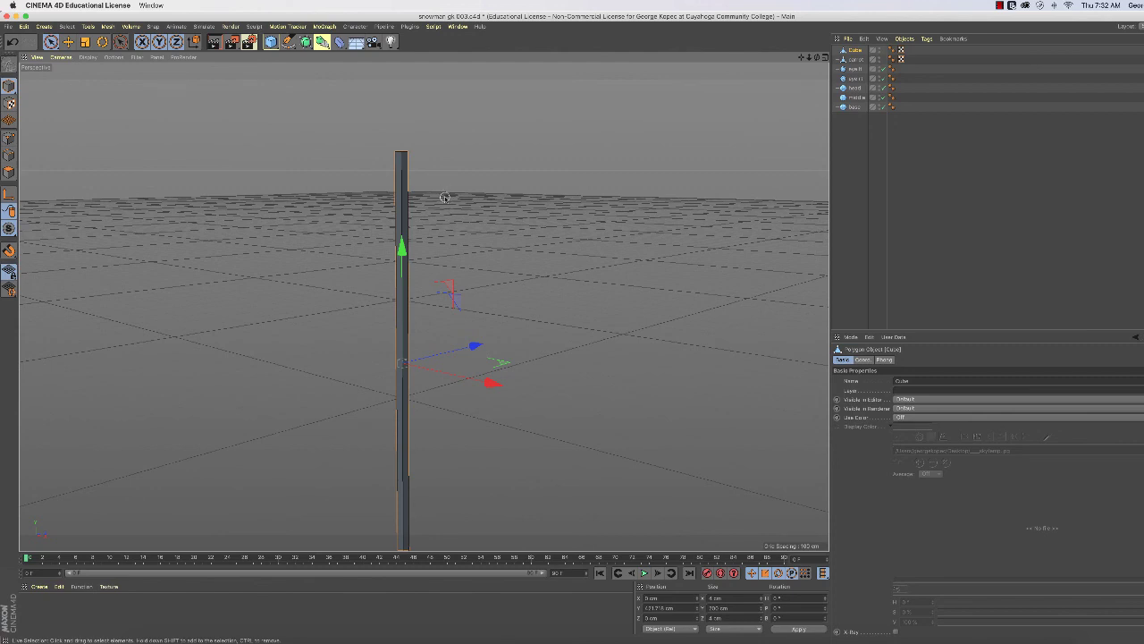
alt+middle_drag(444, 197, 461, 412)
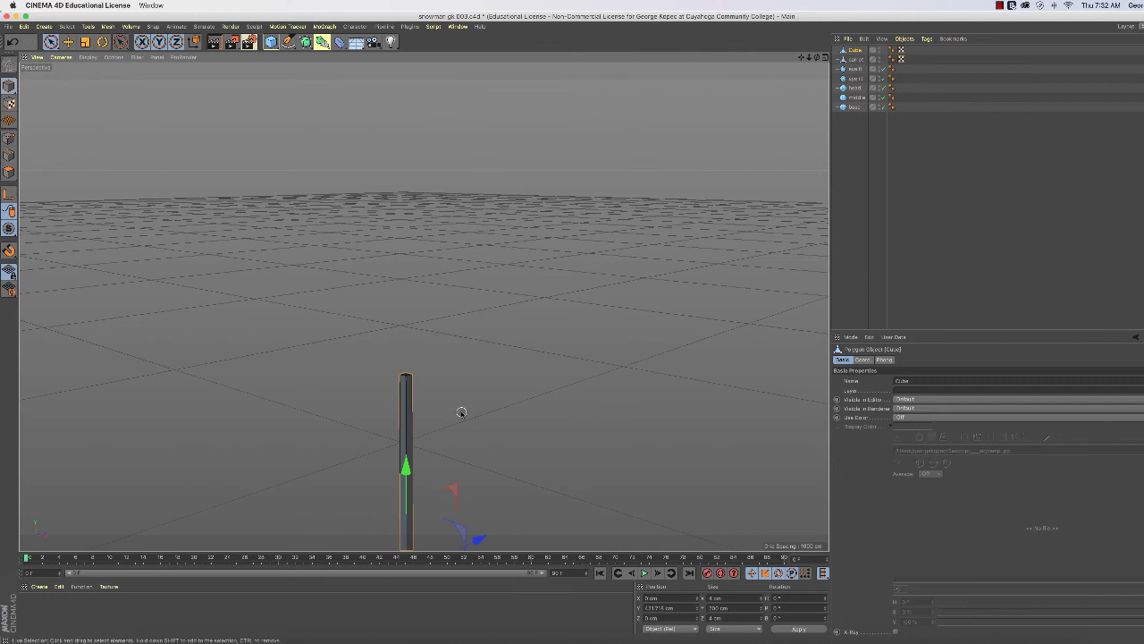
Bring the upper end of the stick into view and switch to polygon editing
alt+drag(461, 412, 471, 346)
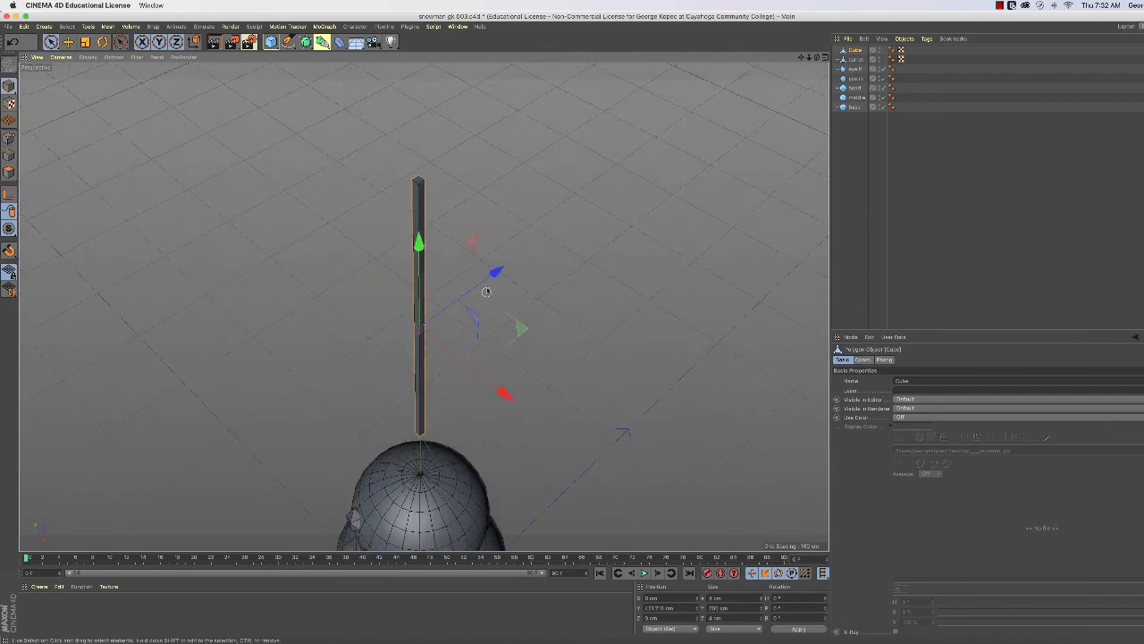
scroll(486, 291, down, 2)
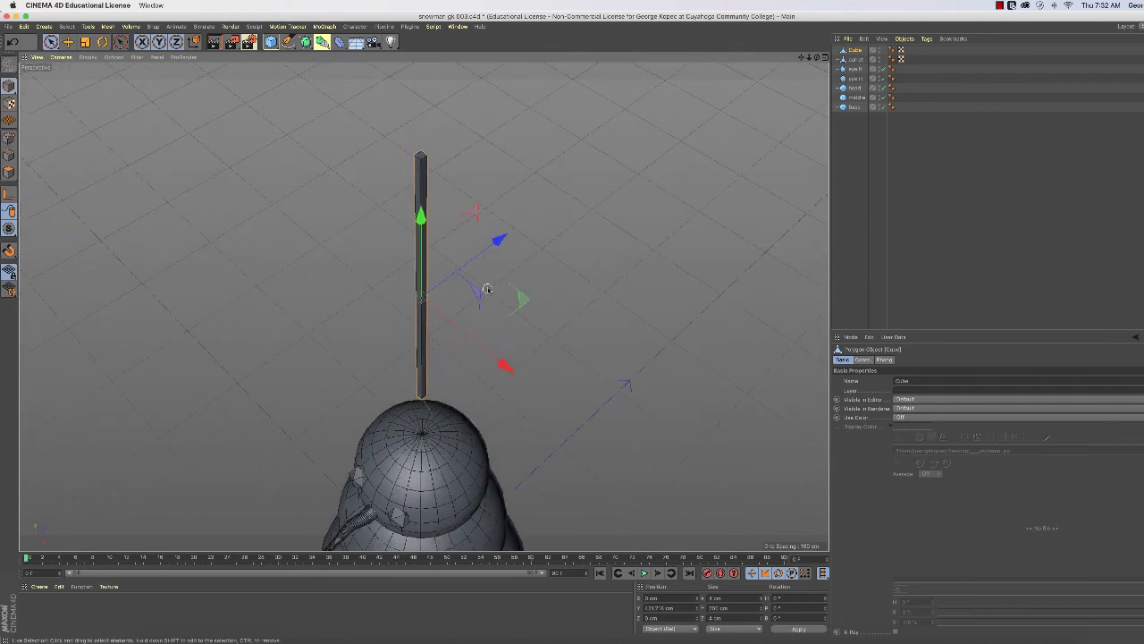
alt+drag(485, 287, 460, 294)
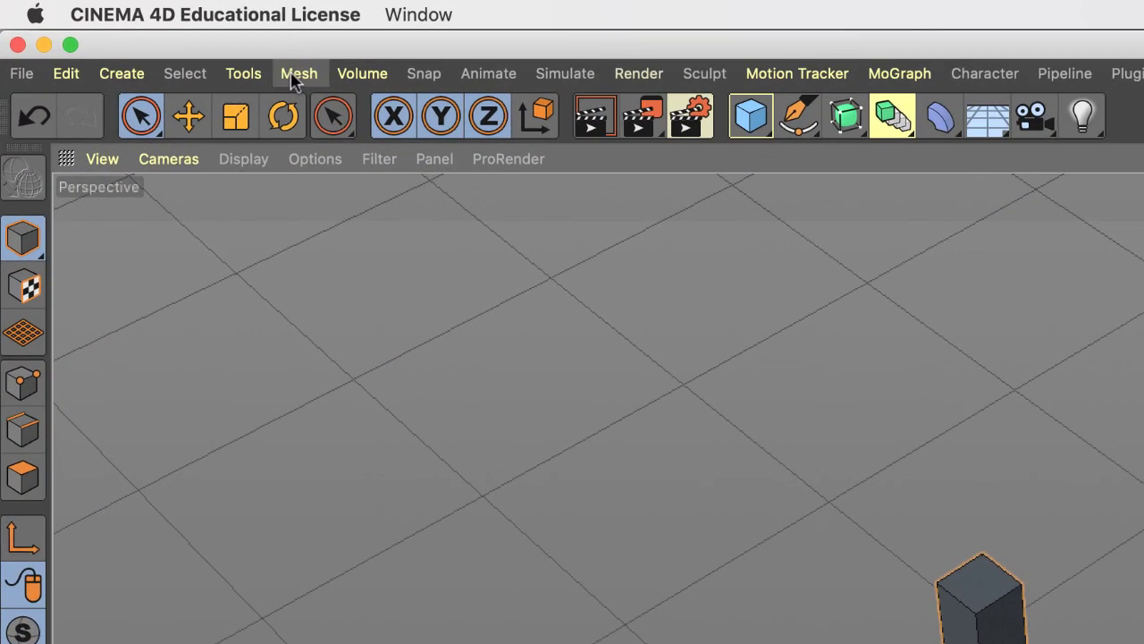
click(298, 75)
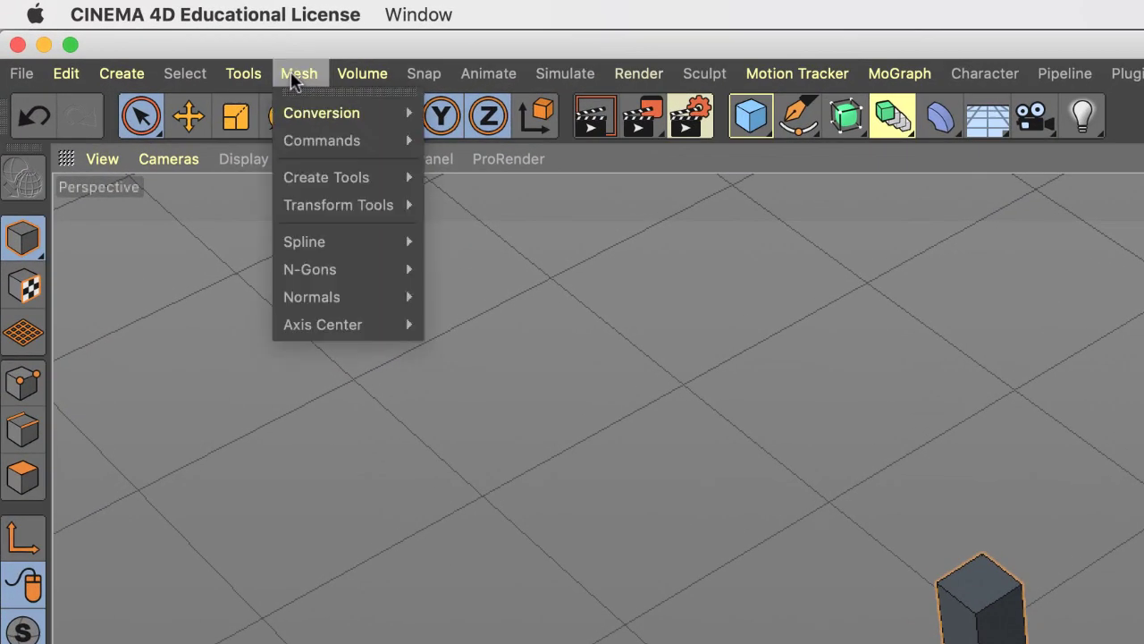
mouse_move(325, 173)
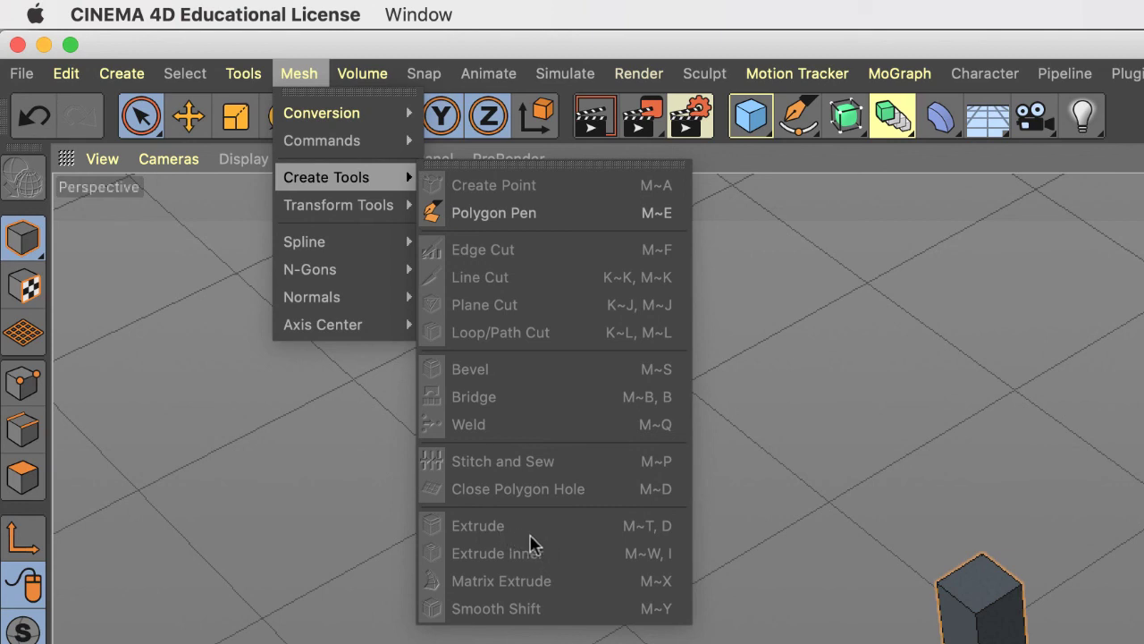
click(340, 500)
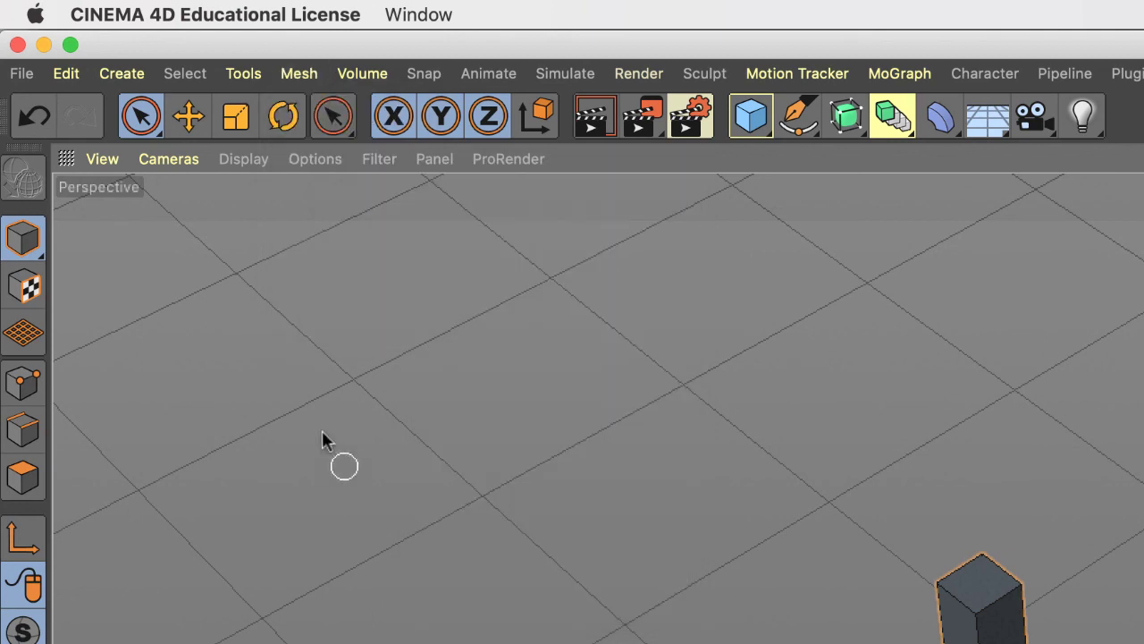
click(36, 486)
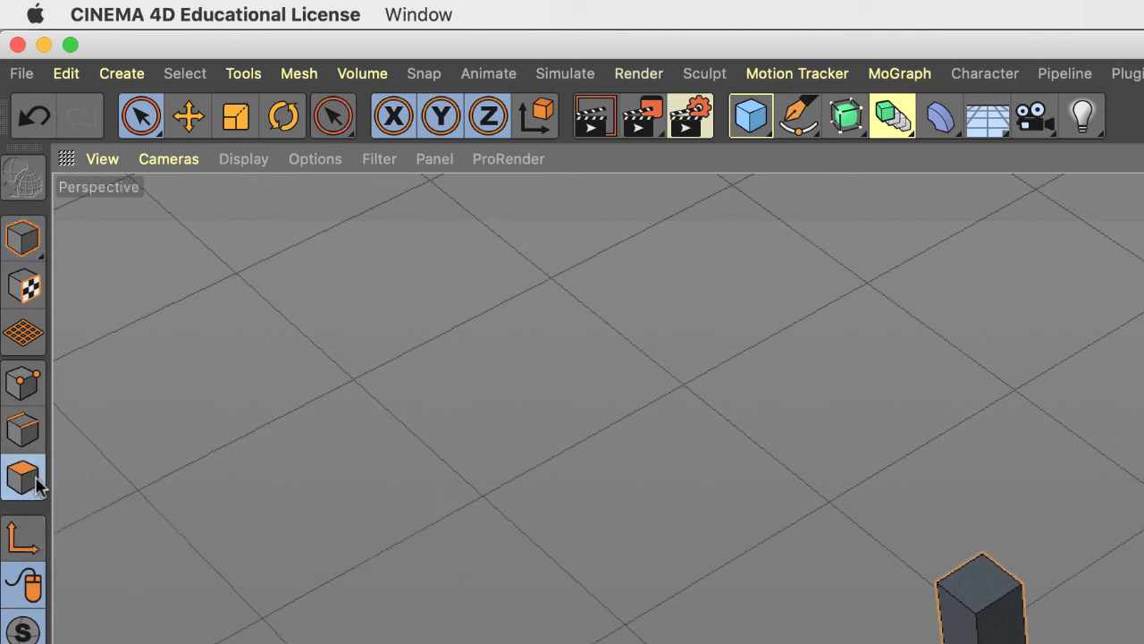
click(298, 73)
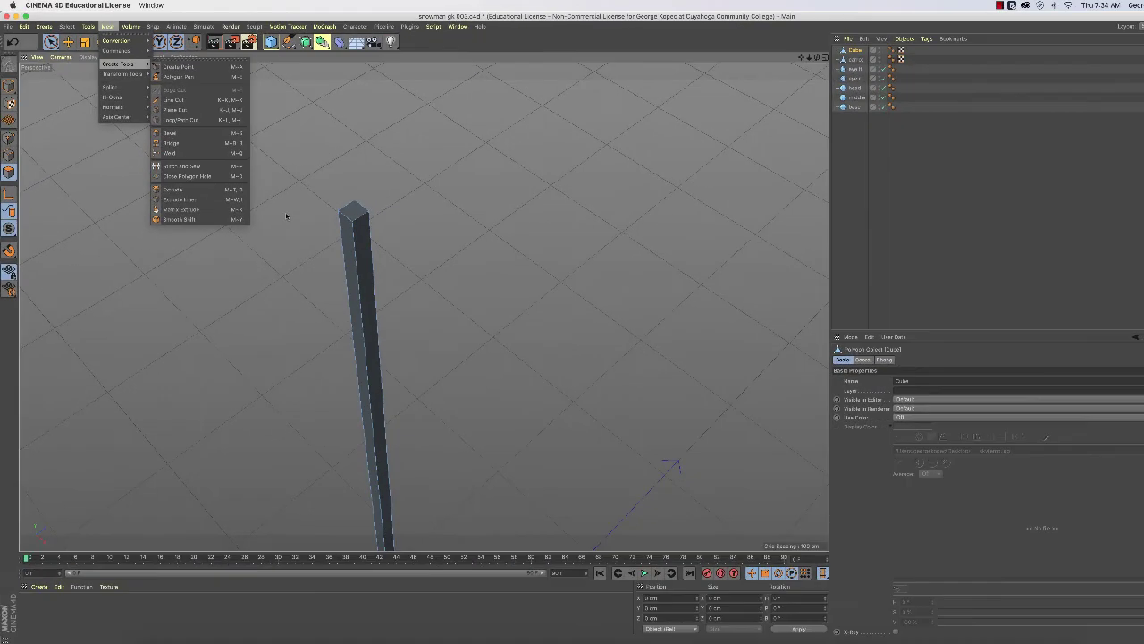
click(286, 214)
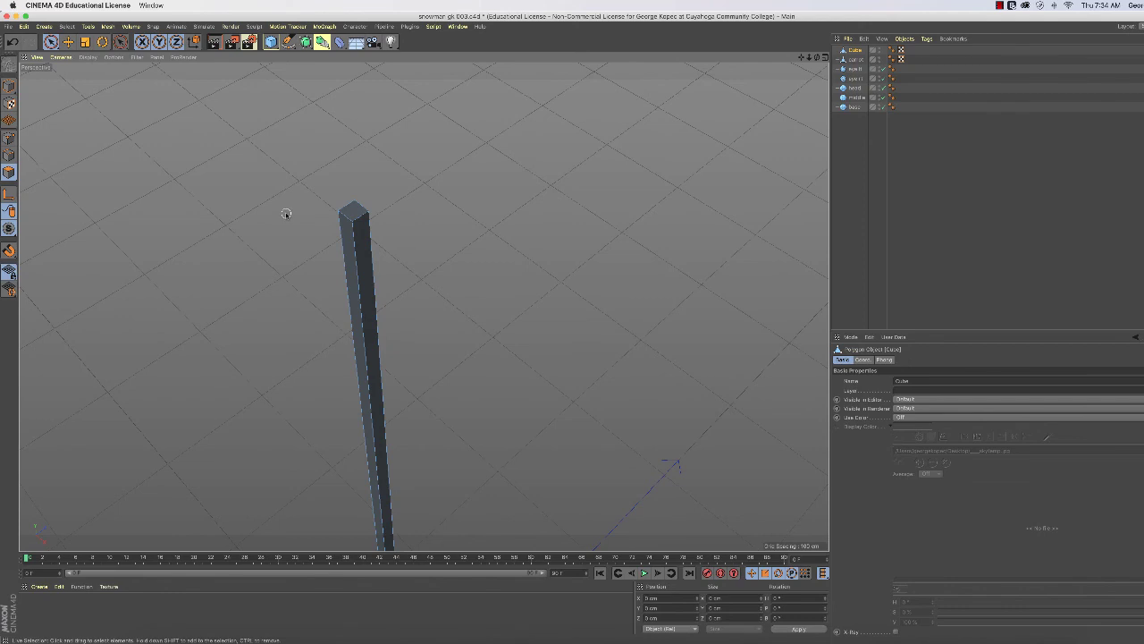
key(m)
key(Escape)
key(m)
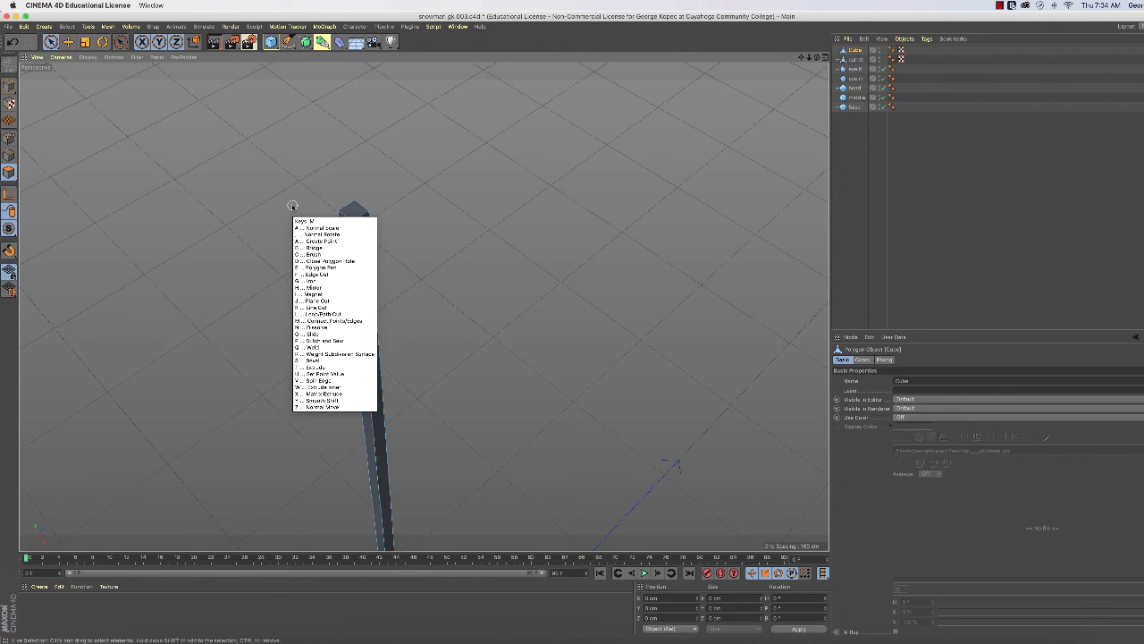
key(Escape)
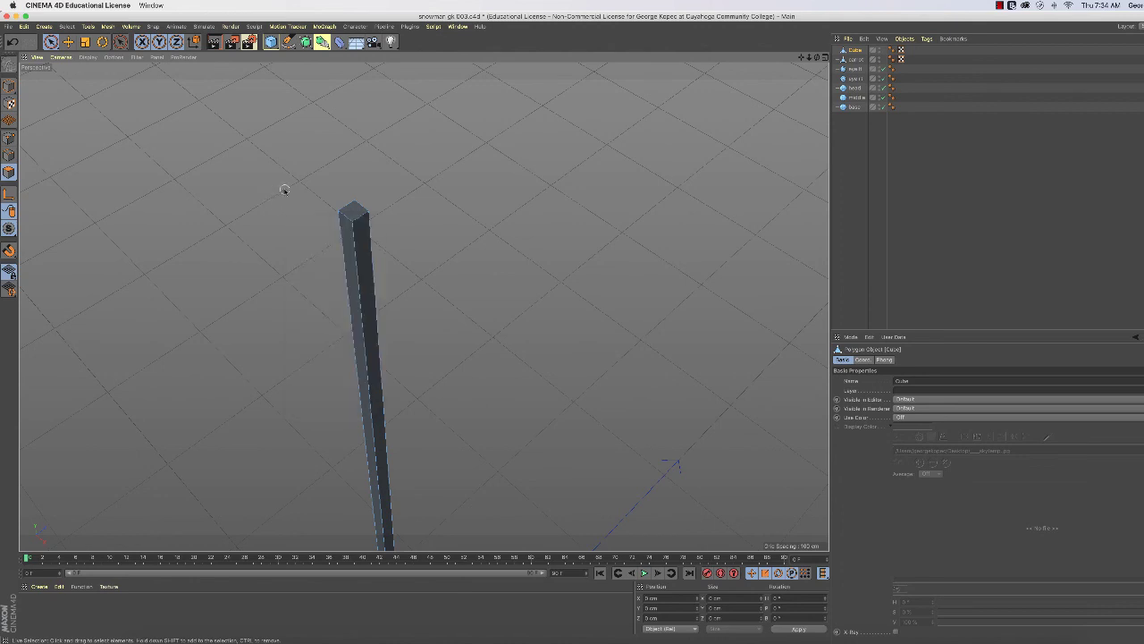
Extrude the stick's top face upward a short way and extrude one side face of the new segment outward to start a branch
key(d)
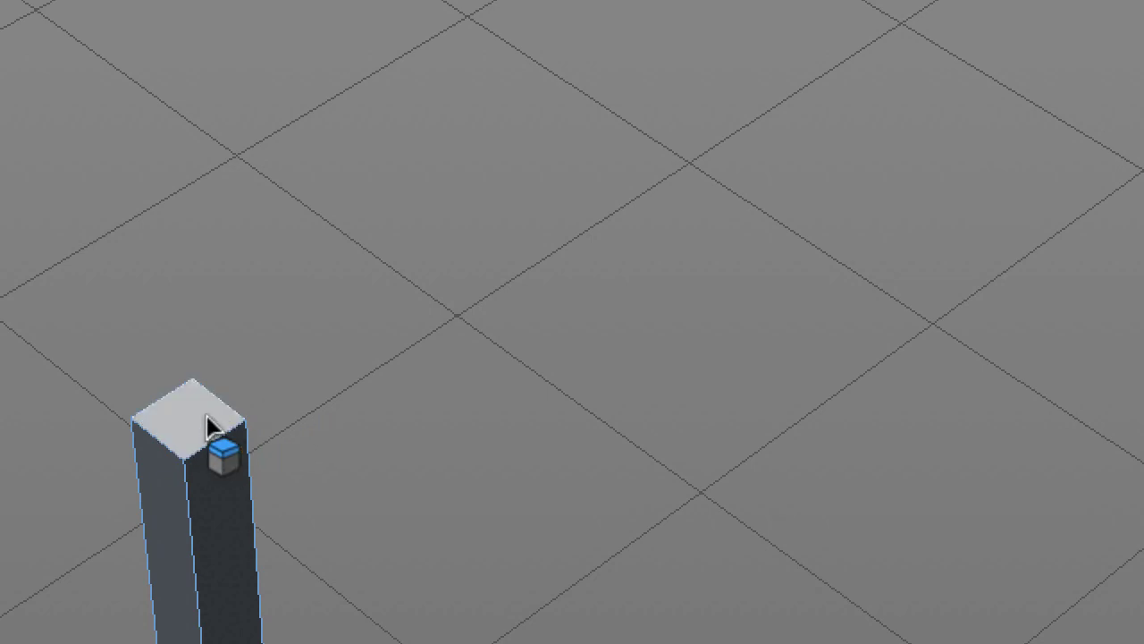
click(207, 415)
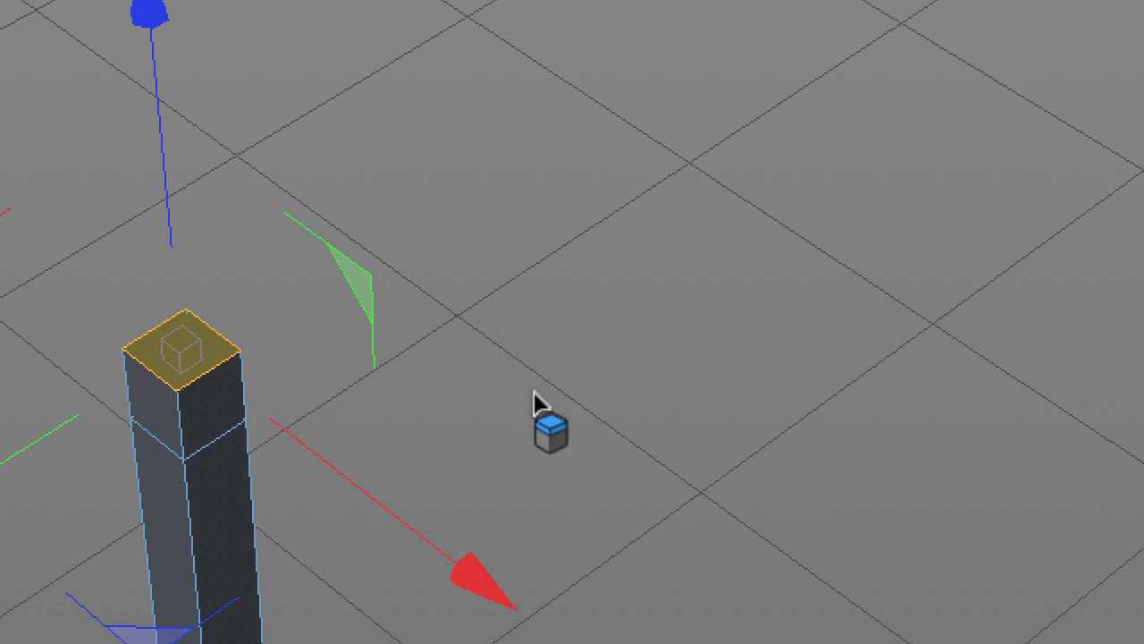
middle_drag(534, 392, 551, 375)
scroll(552, 374, up, 3)
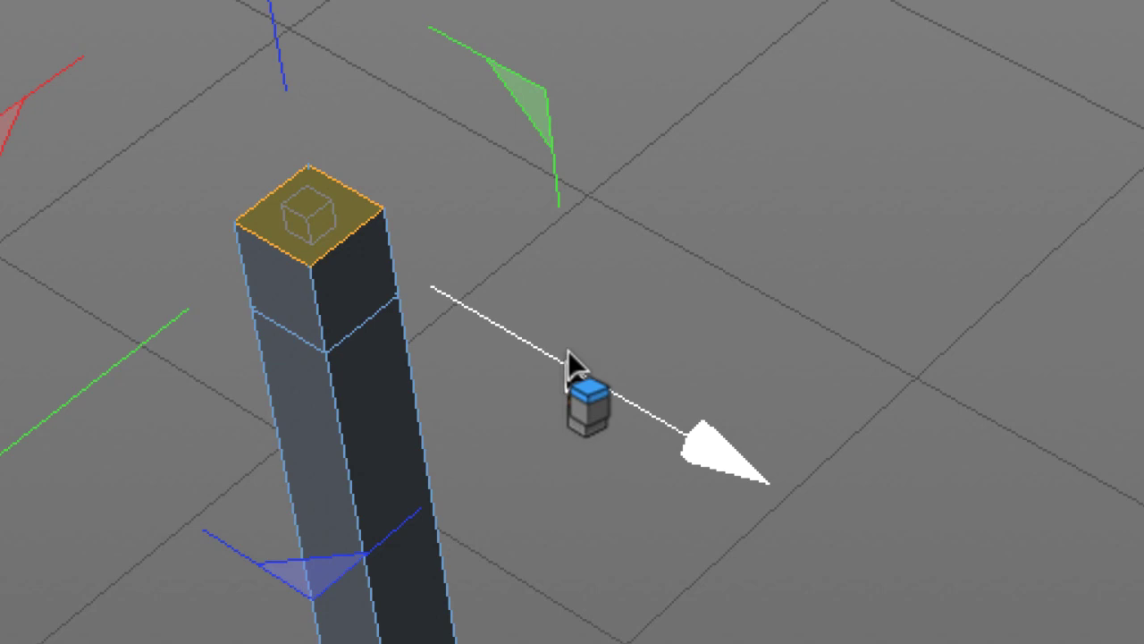
drag(626, 5, 360, 272)
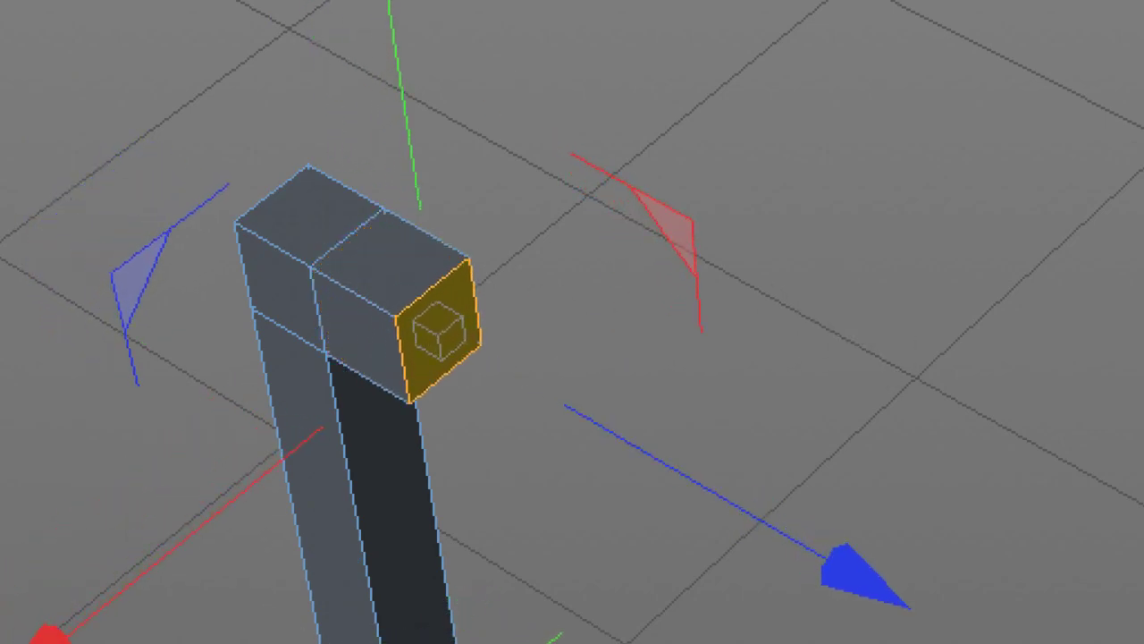
Rotate the end face of the side branch so that it tilts upward
drag(615, 236, 930, 336)
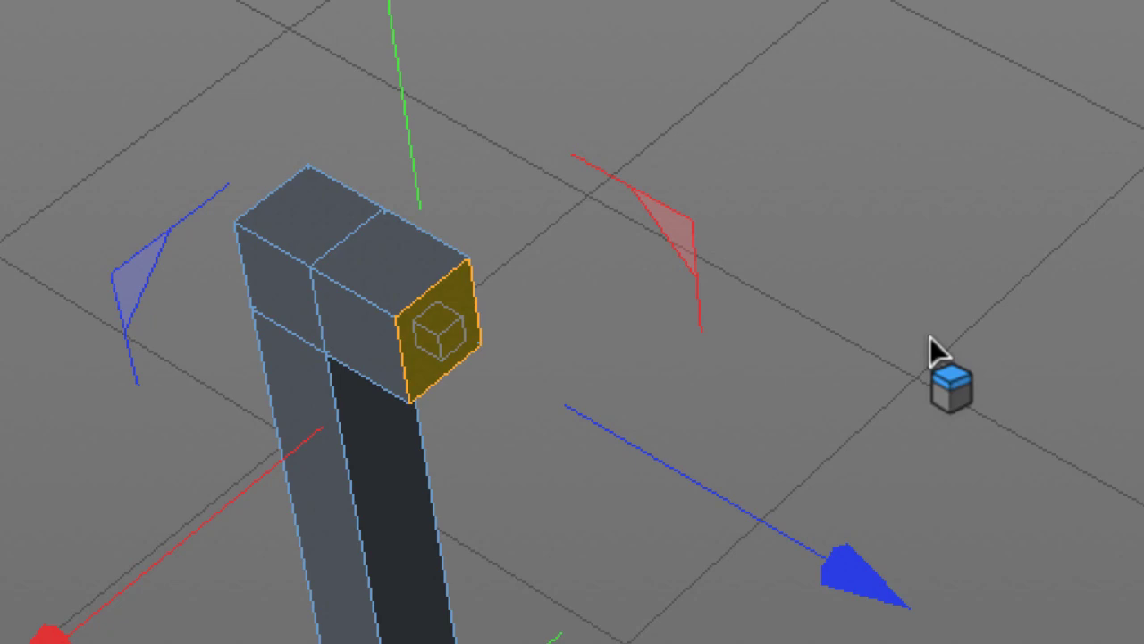
drag(929, 337, 885, 331)
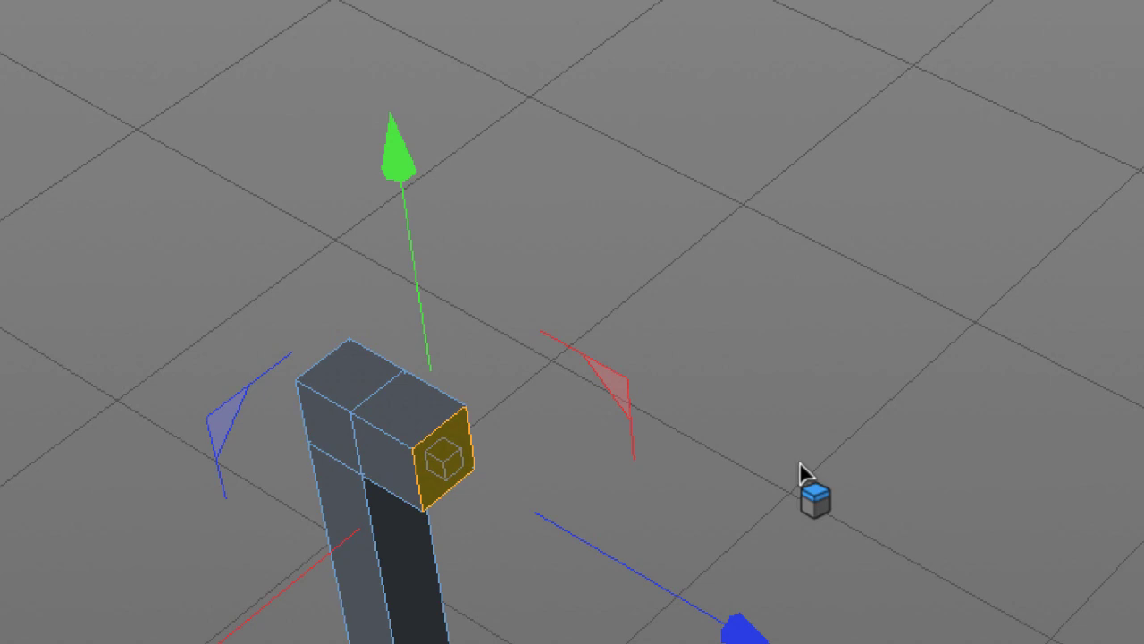
drag(799, 461, 667, 273)
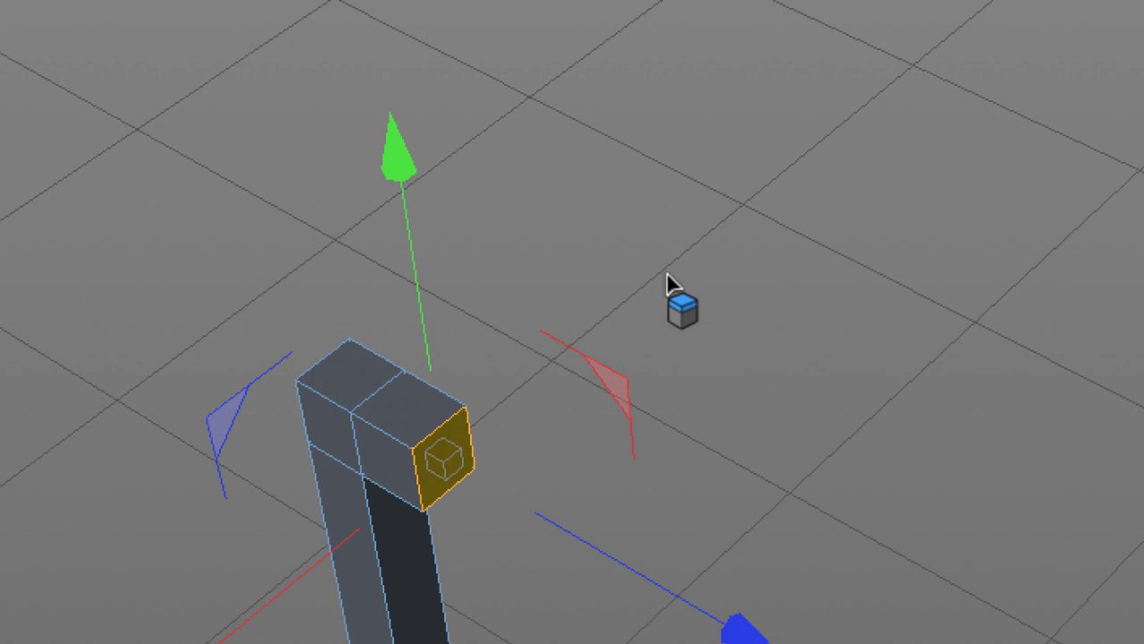
drag(667, 272, 669, 279)
key(r)
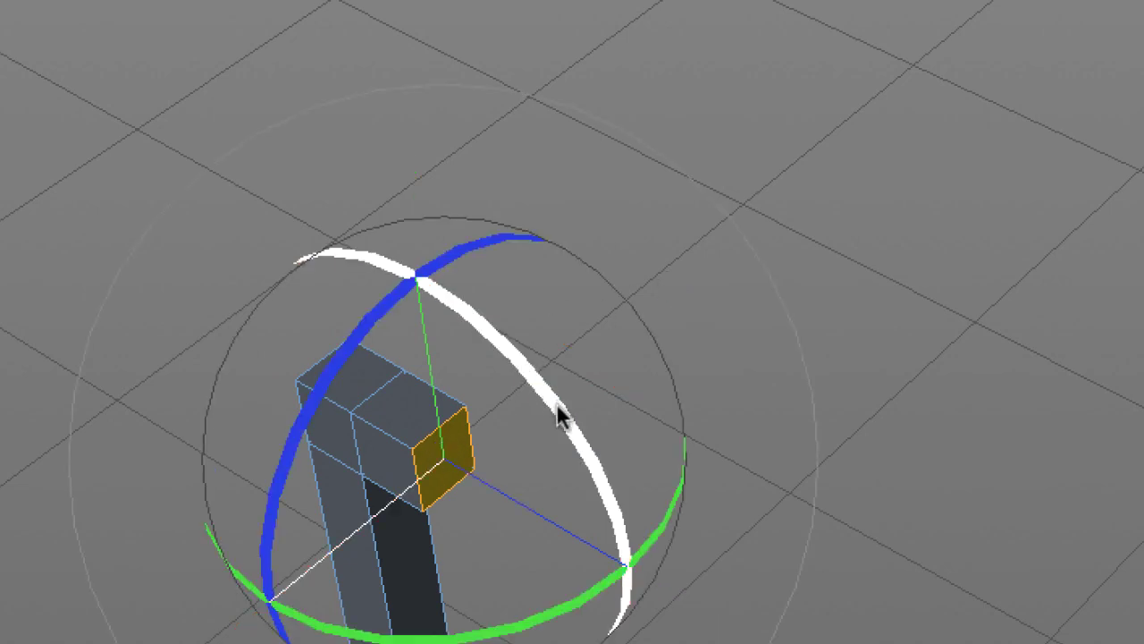
drag(558, 417, 450, 287)
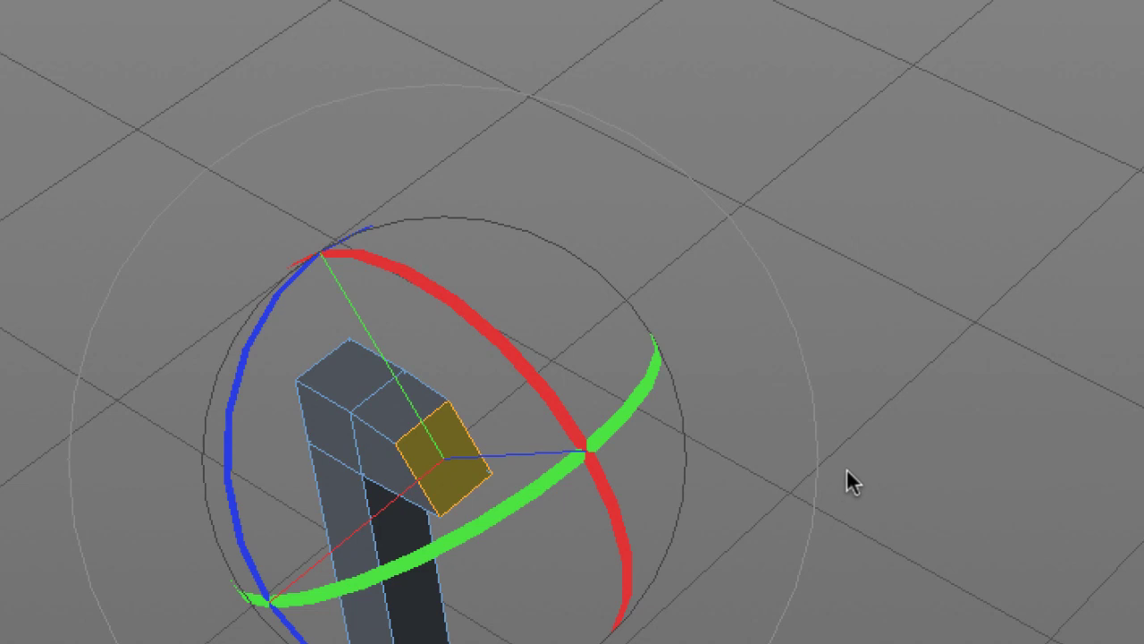
Extrude the tilted branch end by one more segment and rotate its new end face further upward
key(e)
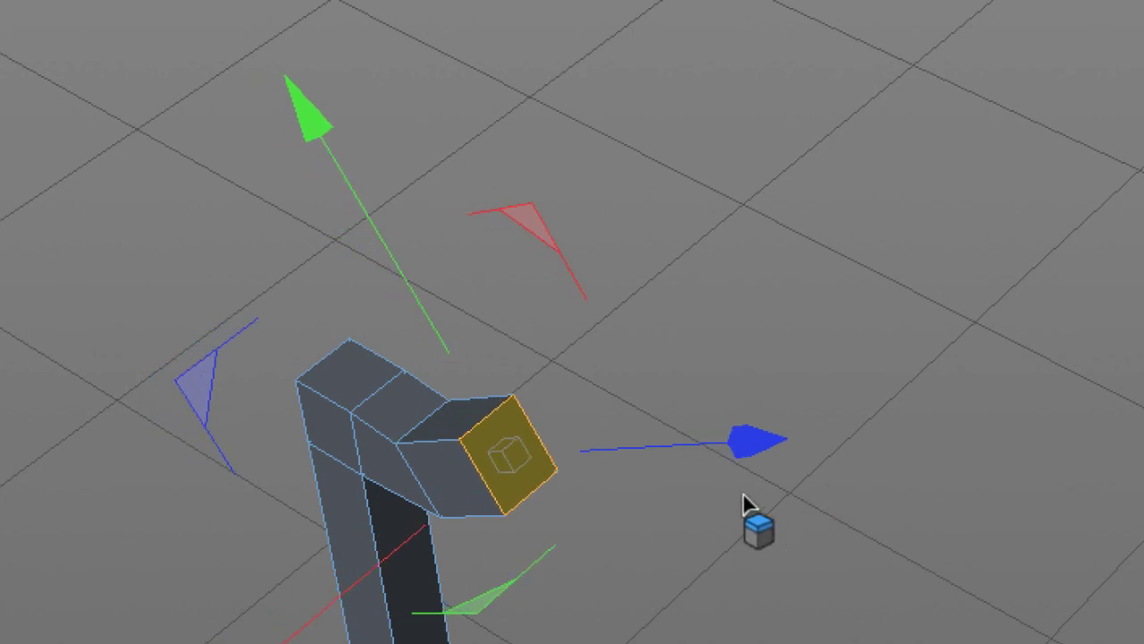
key(r)
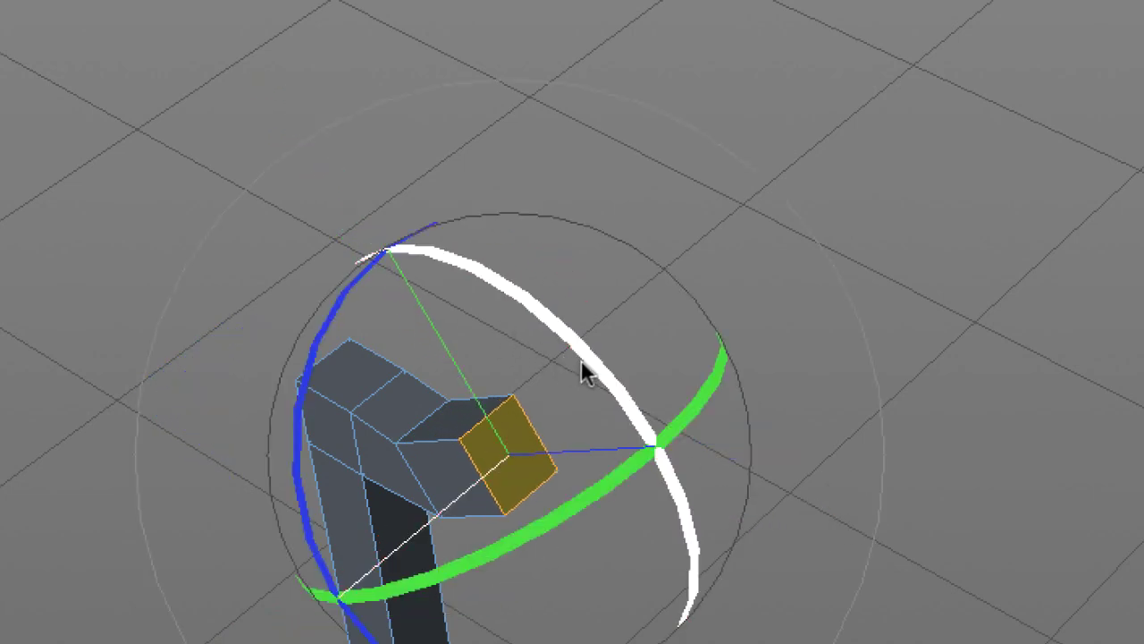
drag(583, 366, 480, 255)
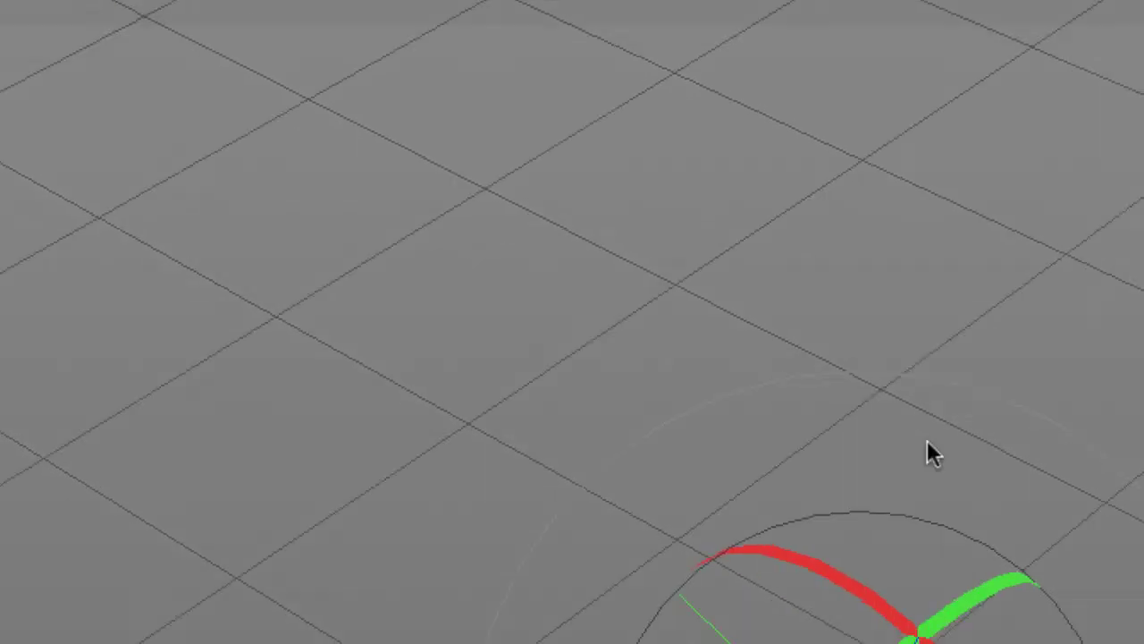
Move the branch's end face outward and slightly back toward the stick to lengthen the last segment
key(e)
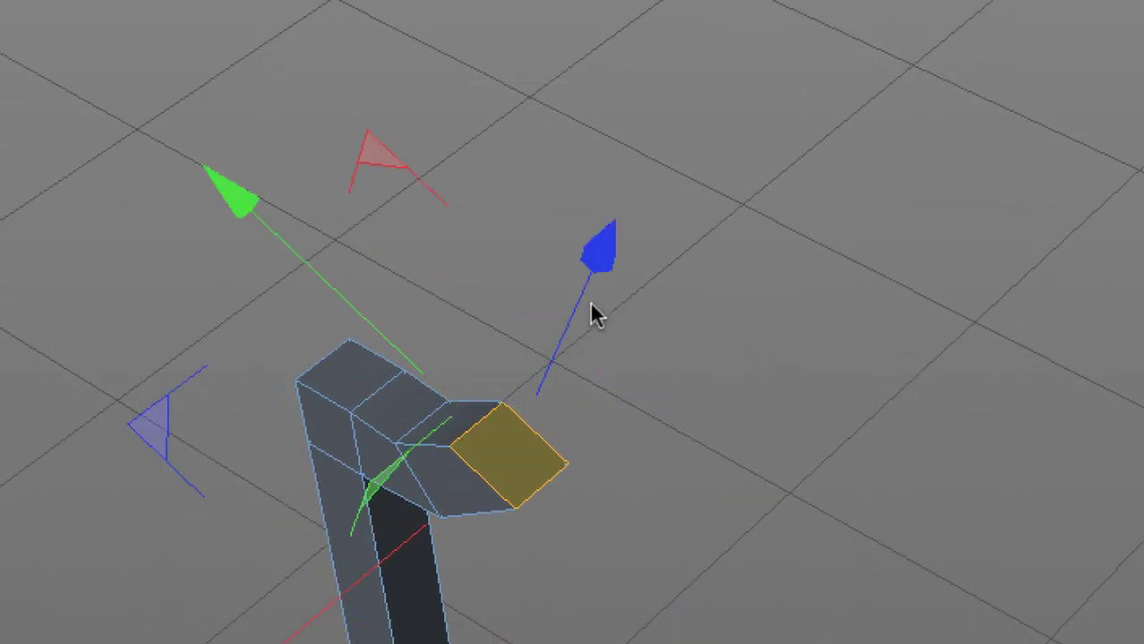
drag(579, 307, 629, 227)
drag(421, 268, 401, 251)
Refine the branch's angle and length by moving its end face farther outward and closer to the stick's axis
alt+drag(932, 568, 903, 596)
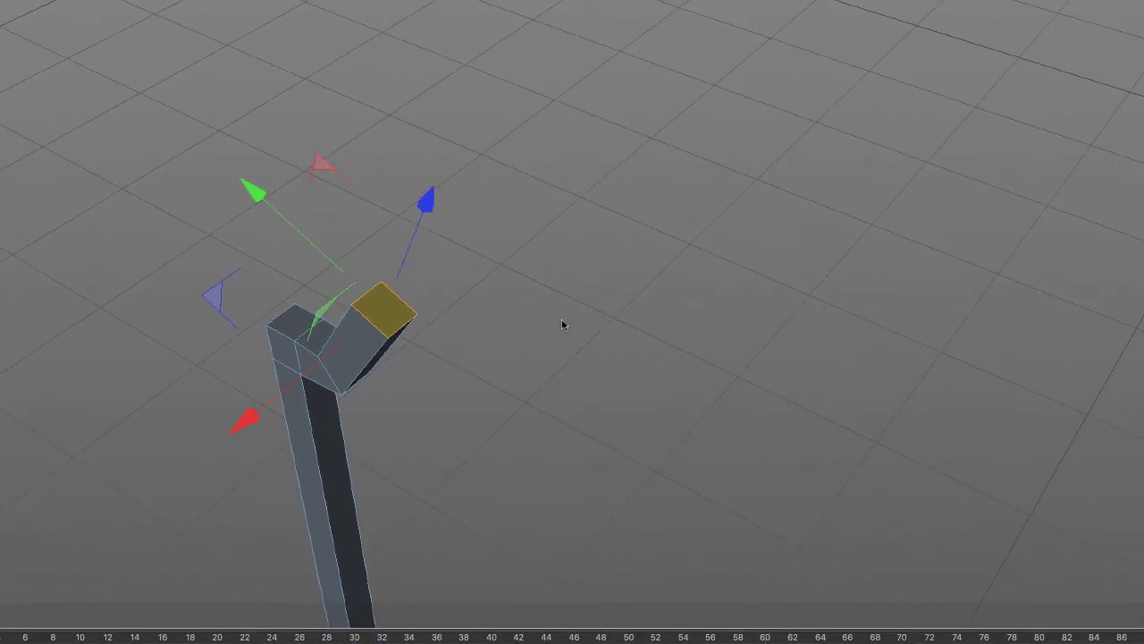
key(f)
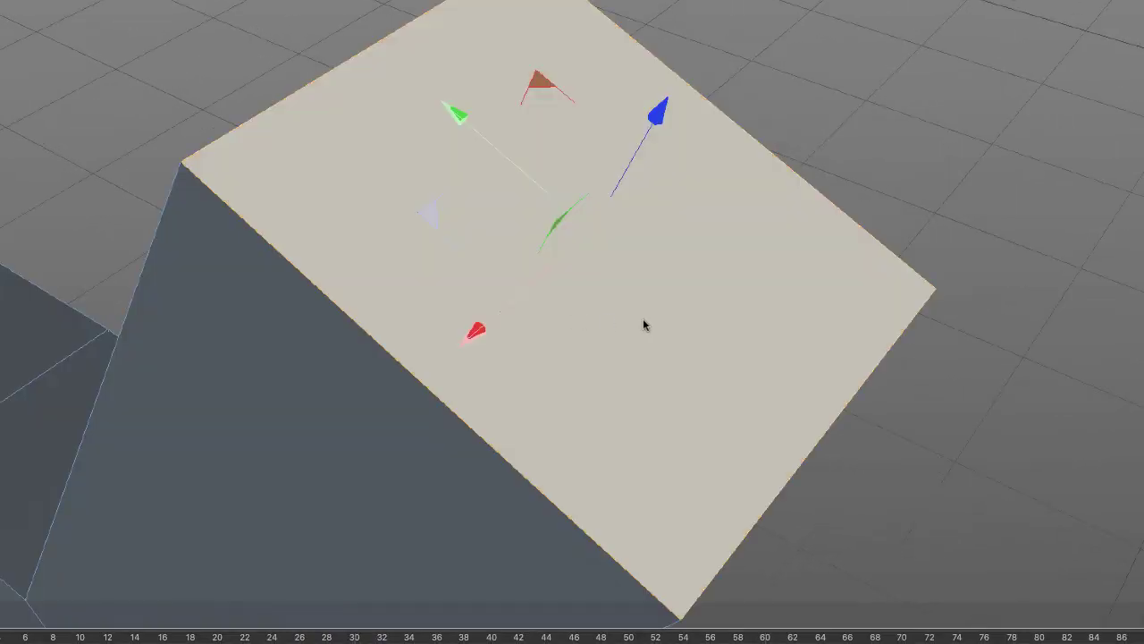
scroll(735, 305, down, 5)
scroll(789, 373, down, 3)
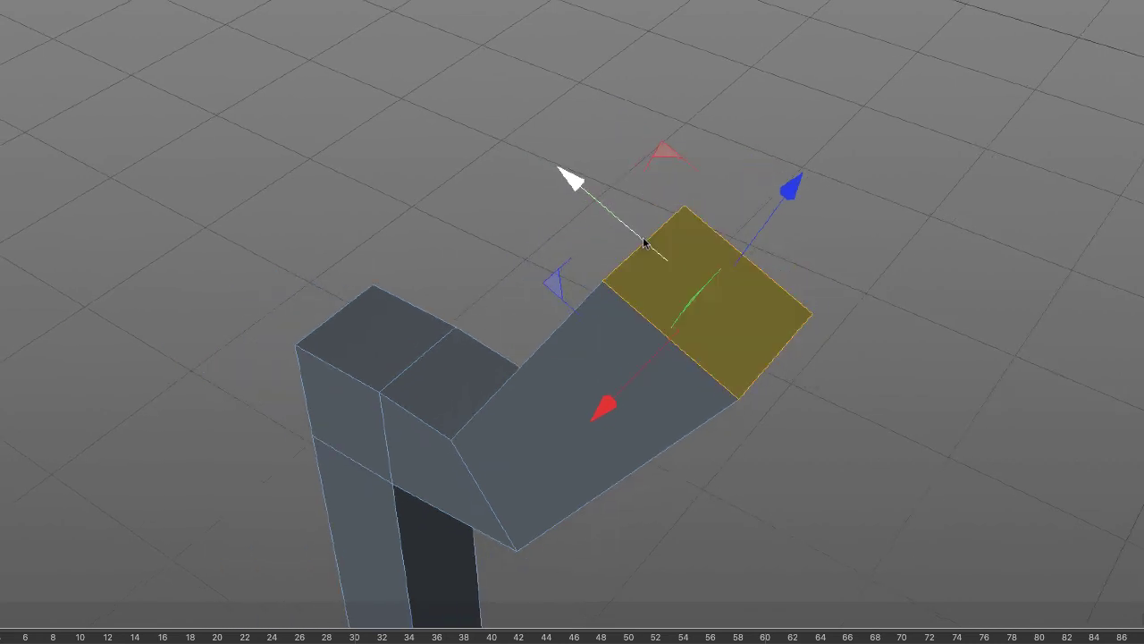
drag(647, 243, 628, 229)
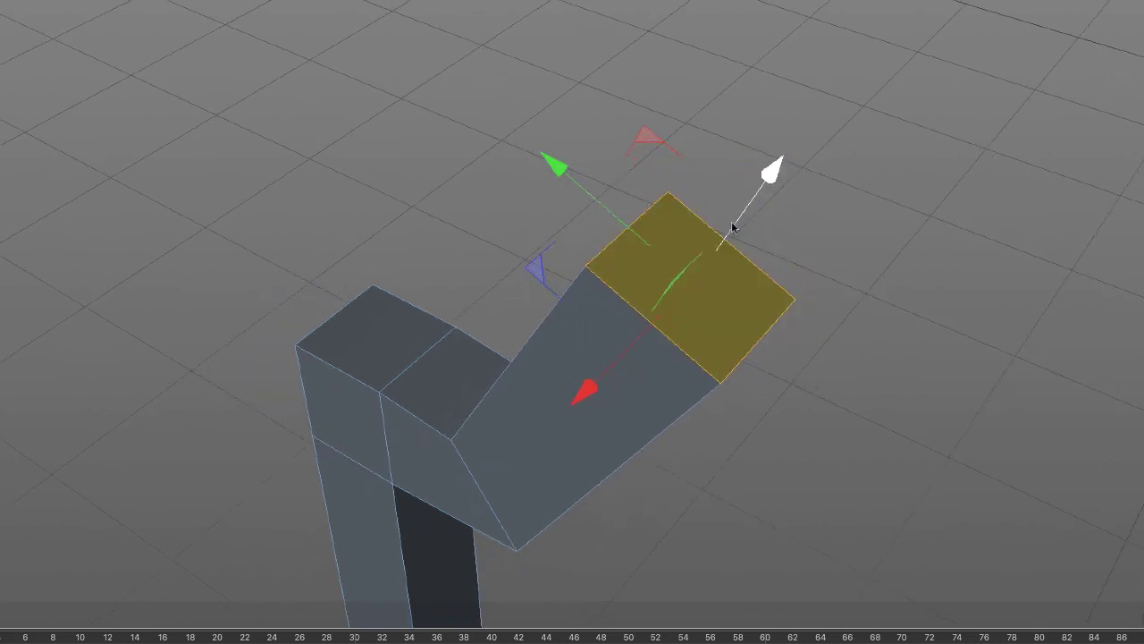
drag(727, 235, 765, 182)
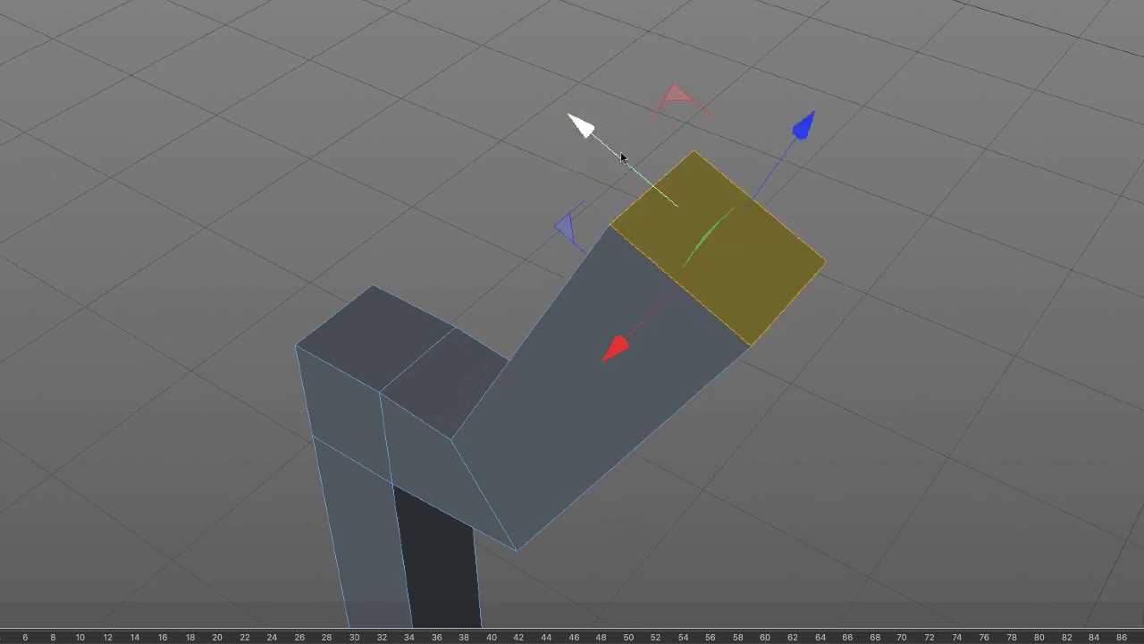
drag(622, 156, 596, 143)
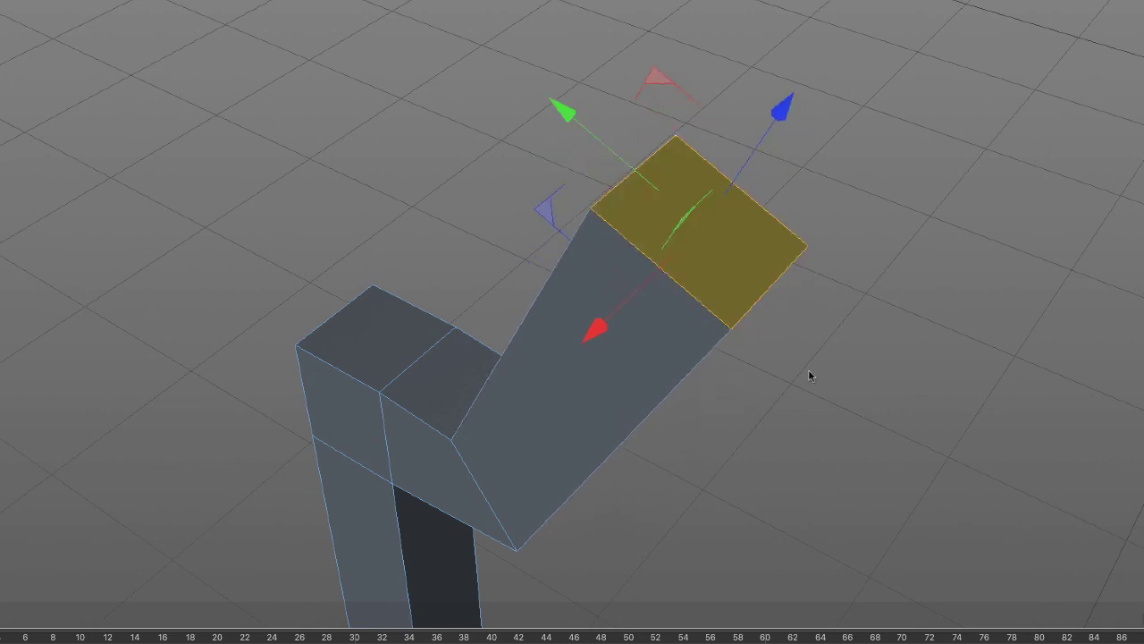
Scale down the branch's end face in both width and depth to taper the tip
alt+drag(812, 390, 861, 317)
scroll(858, 318, up, 3)
scroll(858, 318, down, 6)
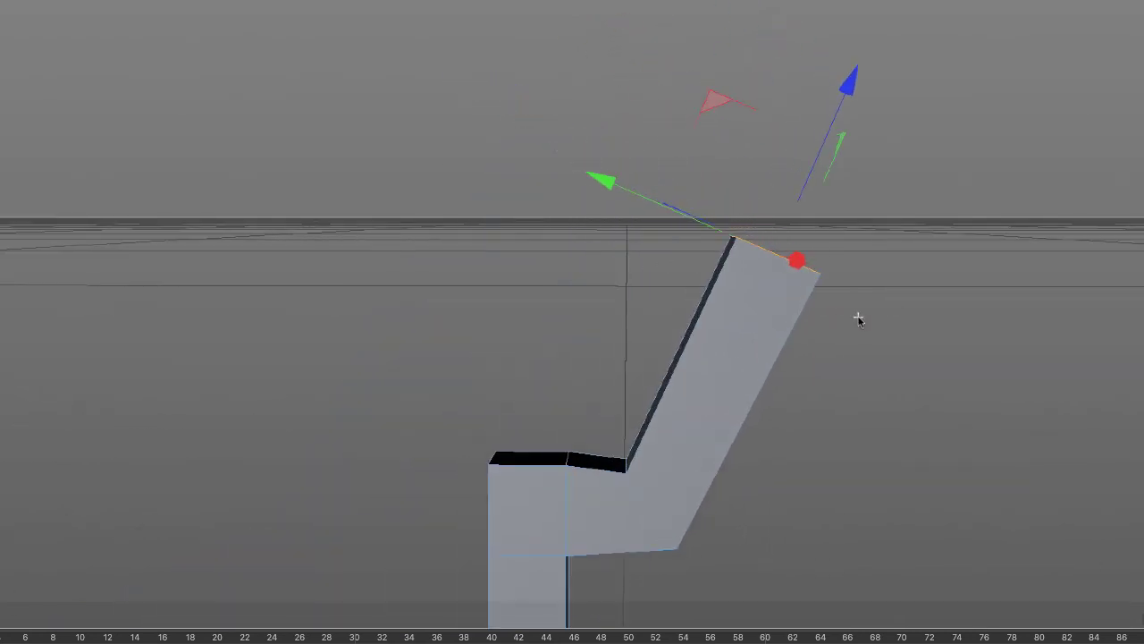
alt+drag(874, 348, 855, 378)
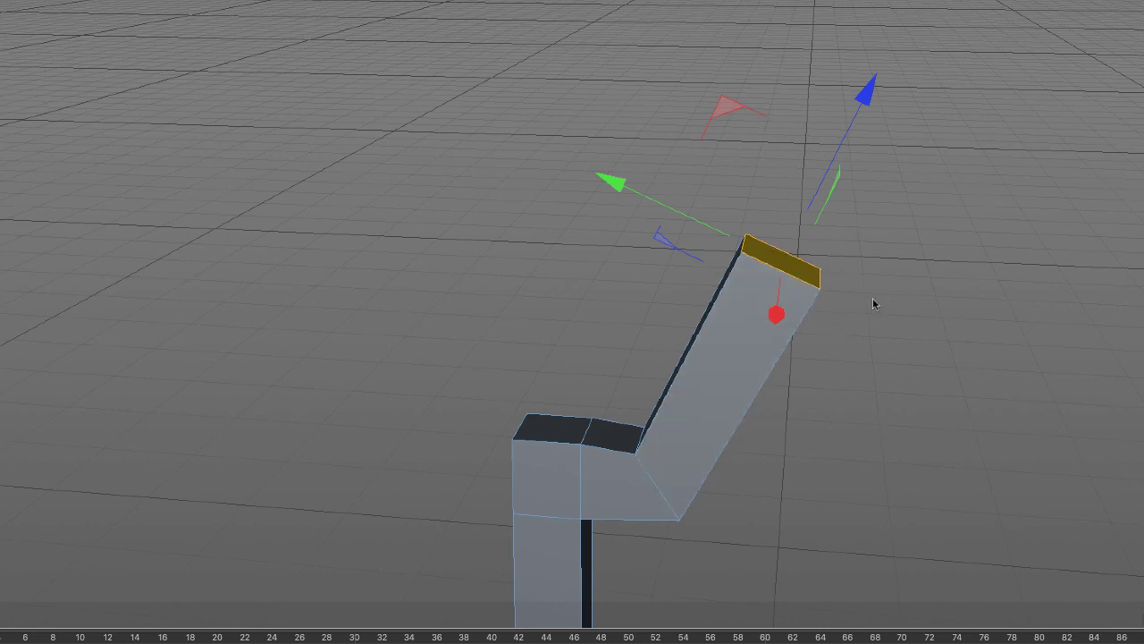
drag(870, 304, 855, 290)
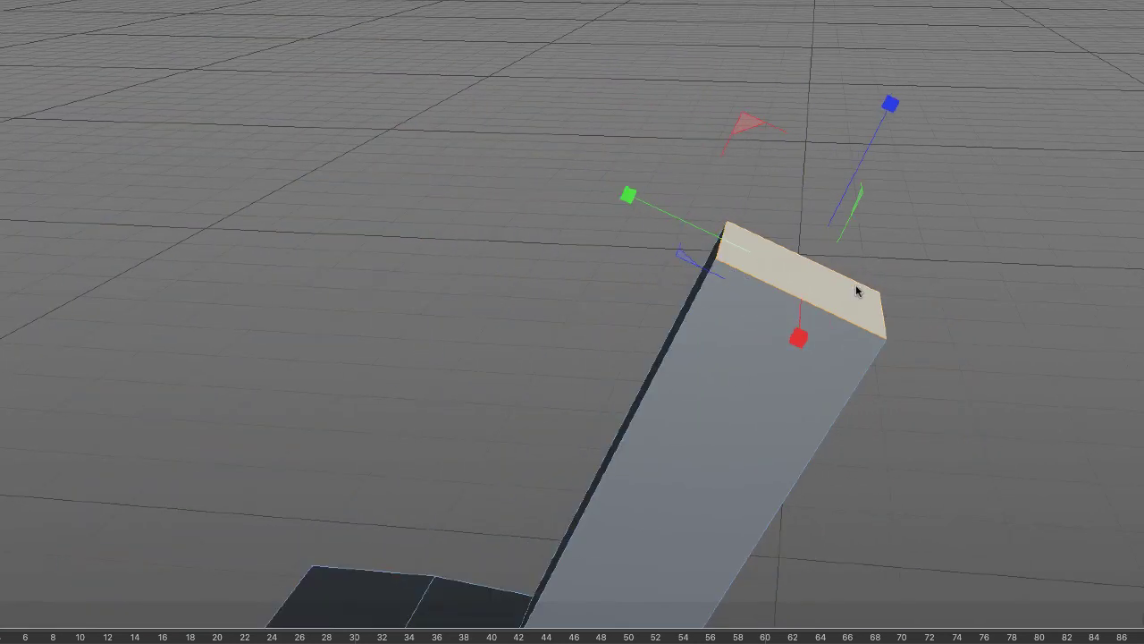
drag(642, 205, 708, 233)
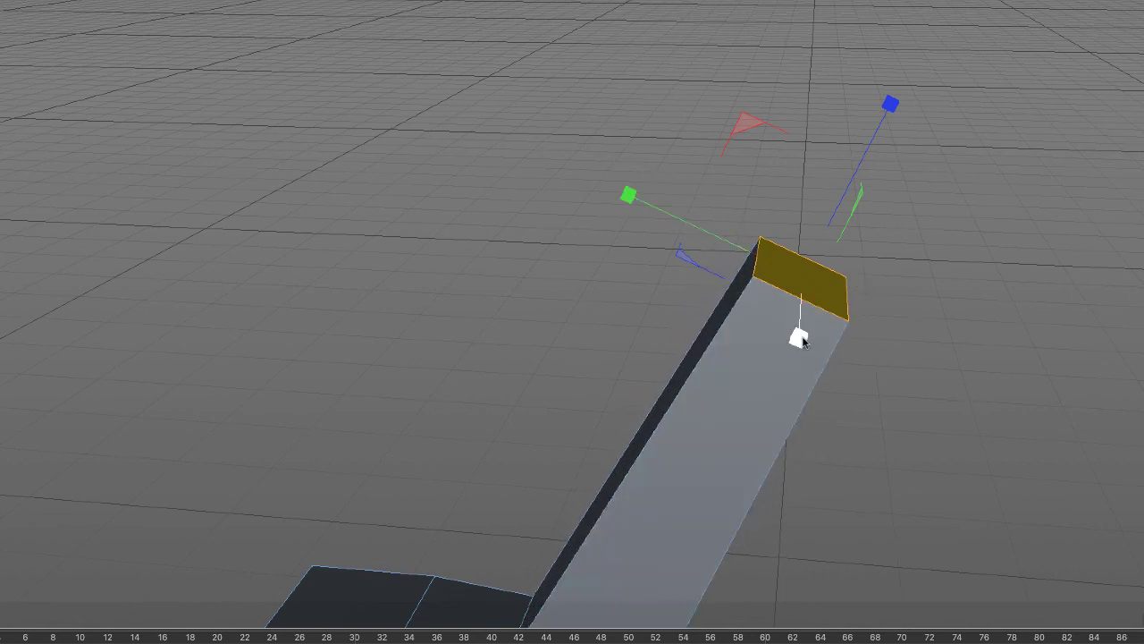
drag(801, 341, 805, 320)
scroll(920, 363, down, 3)
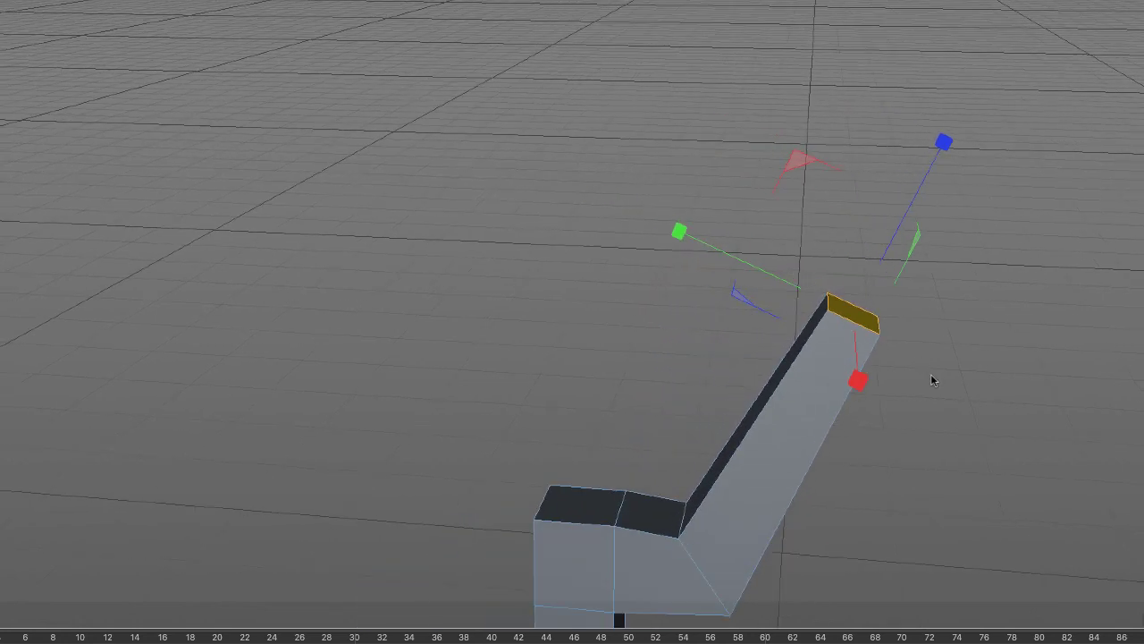
Extrude the stick's main top face straight up to about the side branch's height and scale its end down in width and depth
drag(932, 374, 912, 169)
alt+drag(921, 217, 739, 252)
drag(474, 91, 779, 373)
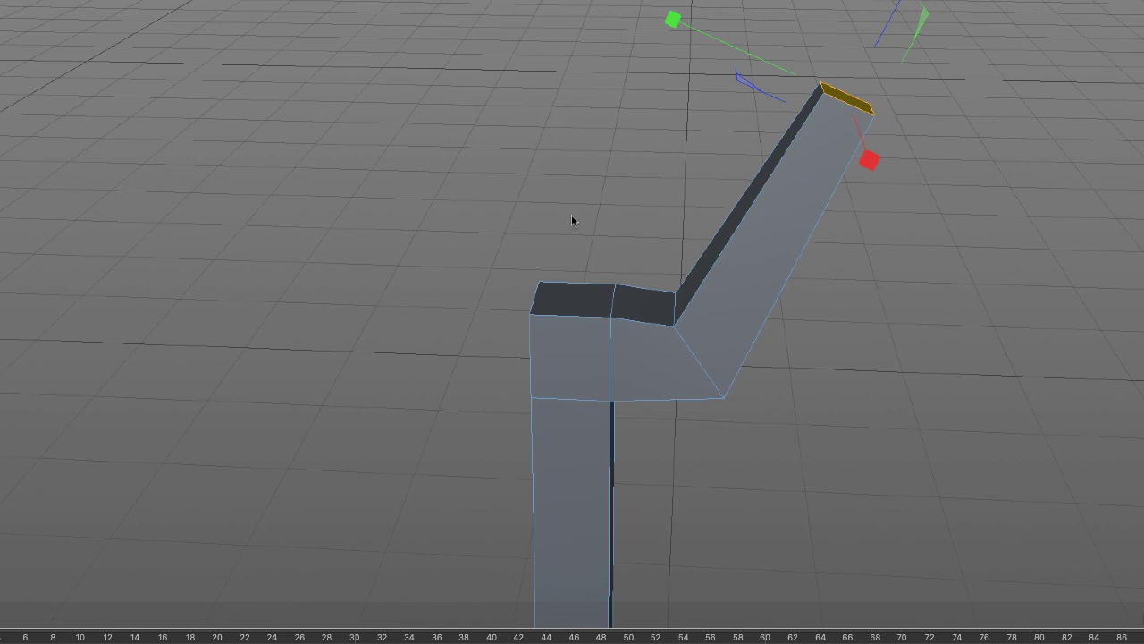
click(577, 297)
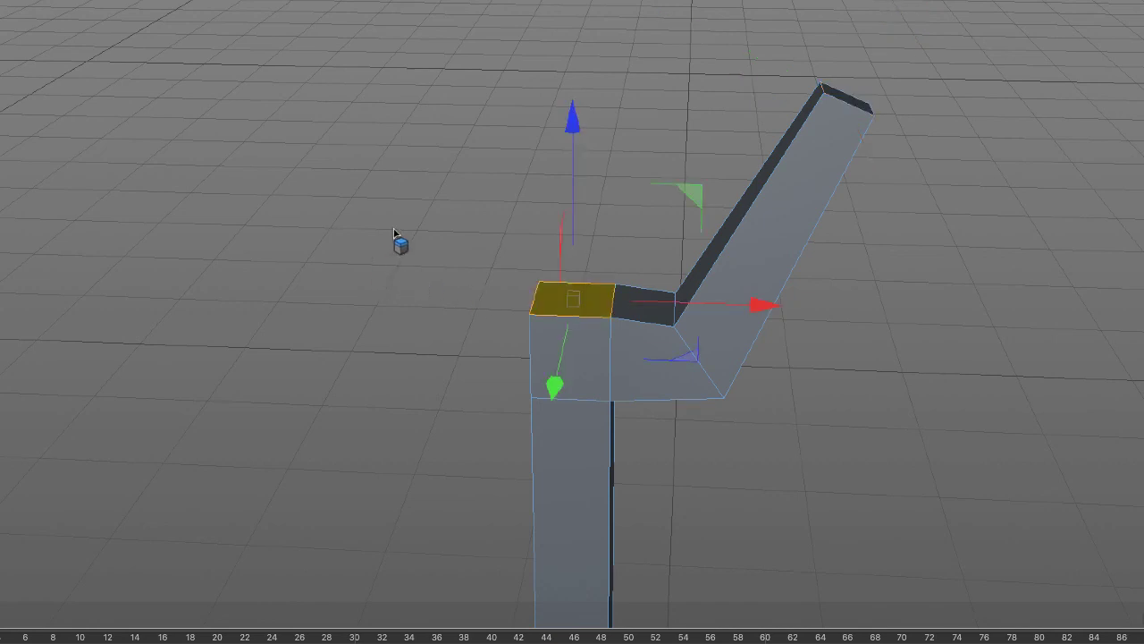
drag(573, 298, 572, 63)
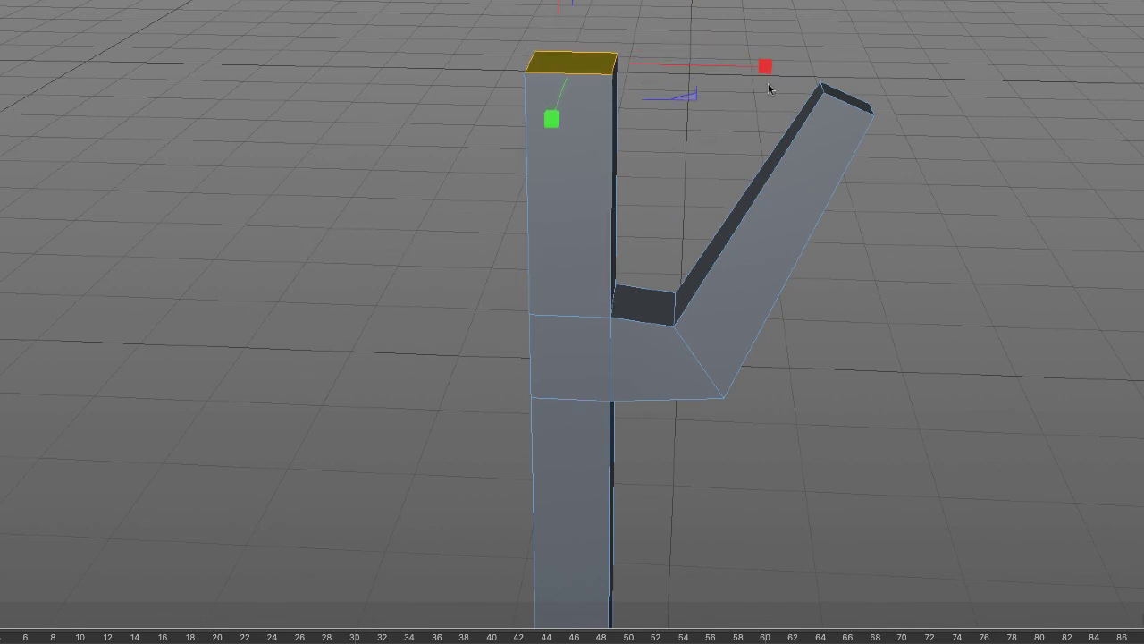
drag(765, 66, 662, 64)
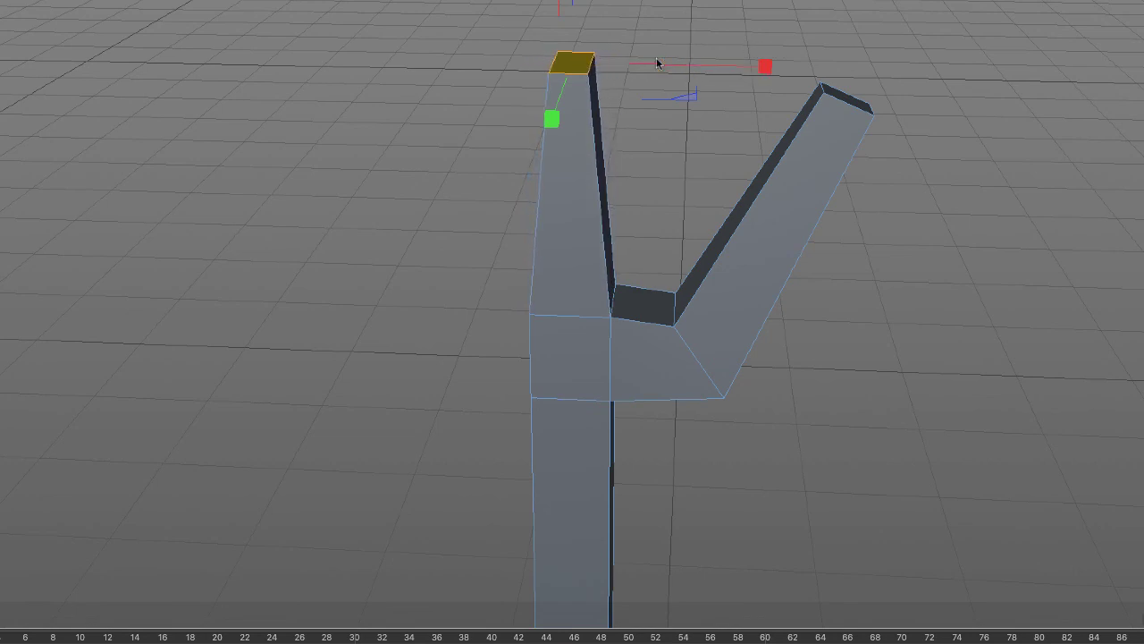
drag(551, 118, 556, 109)
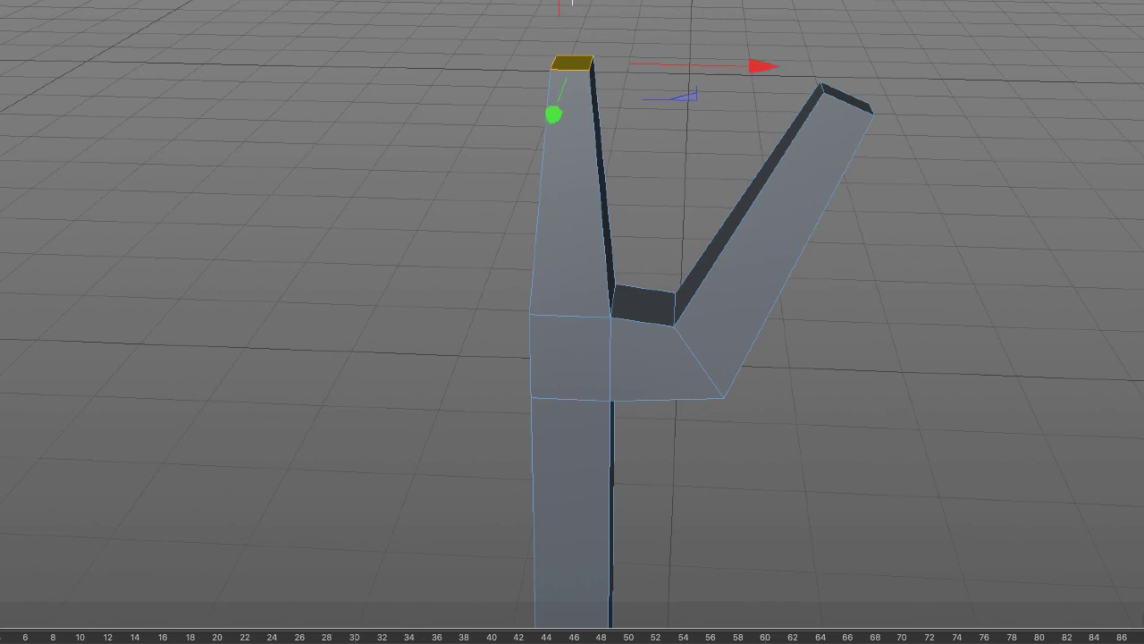
Raise the main stick's tapered end face above the side branch and shift it along X away from the branch to lean the tip outward
drag(554, 113, 542, 18)
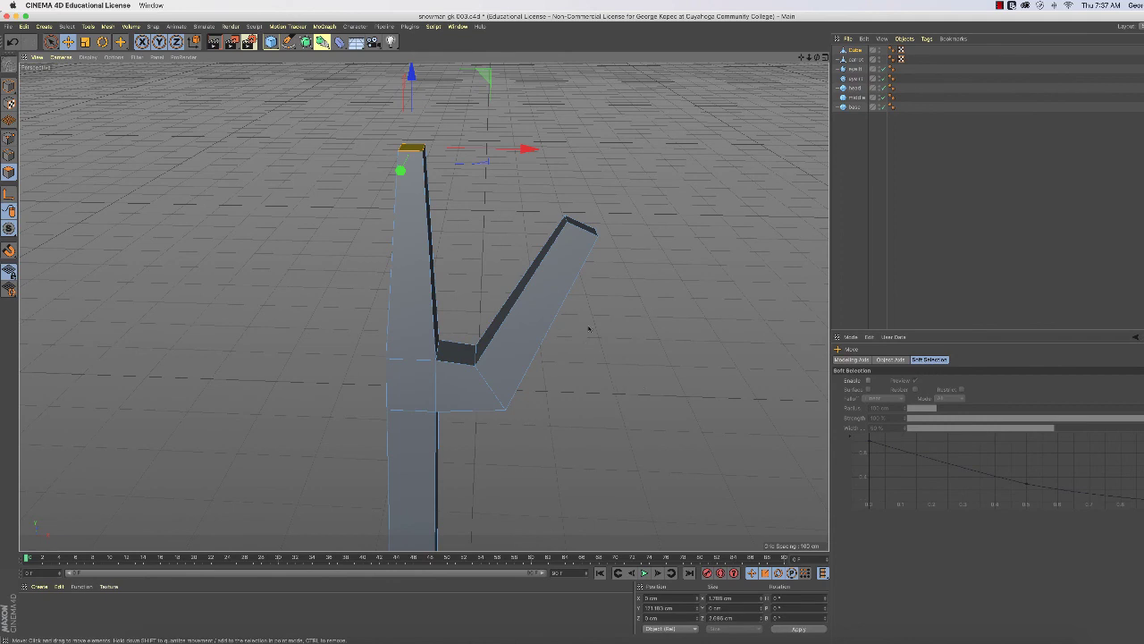
drag(529, 150, 498, 153)
scroll(616, 331, up, 2)
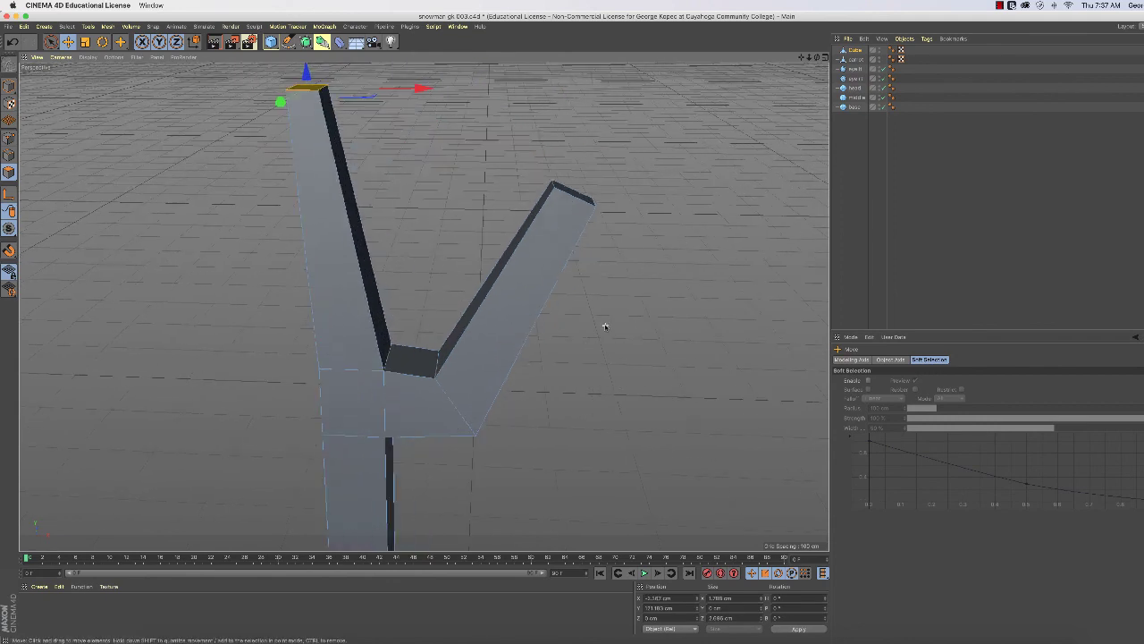
scroll(606, 326, down, 3)
alt+drag(613, 345, 647, 371)
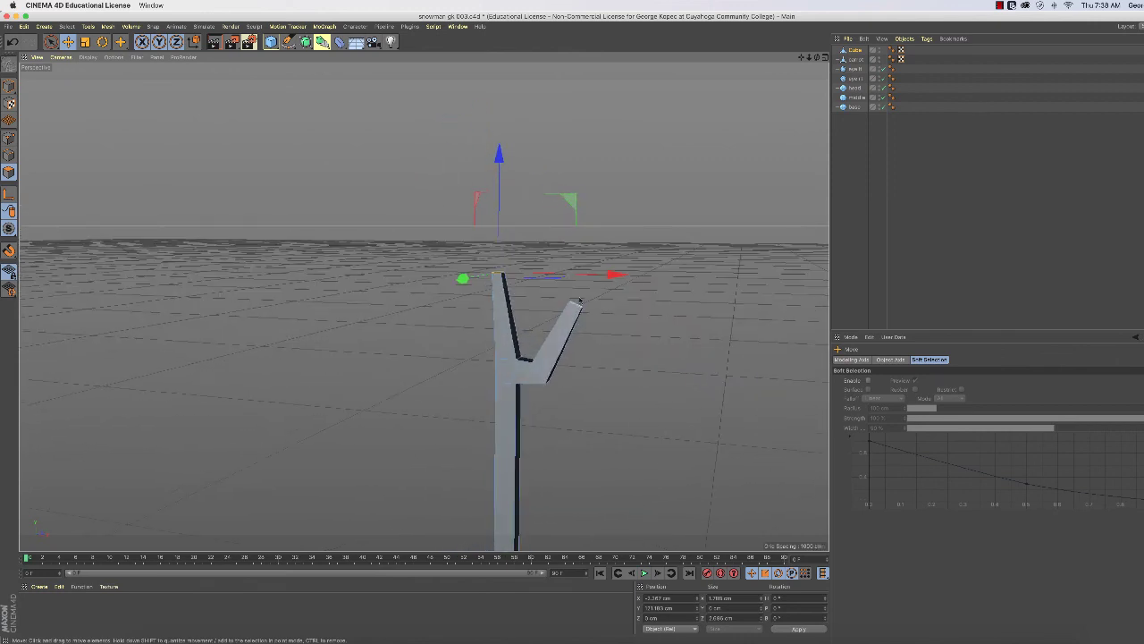